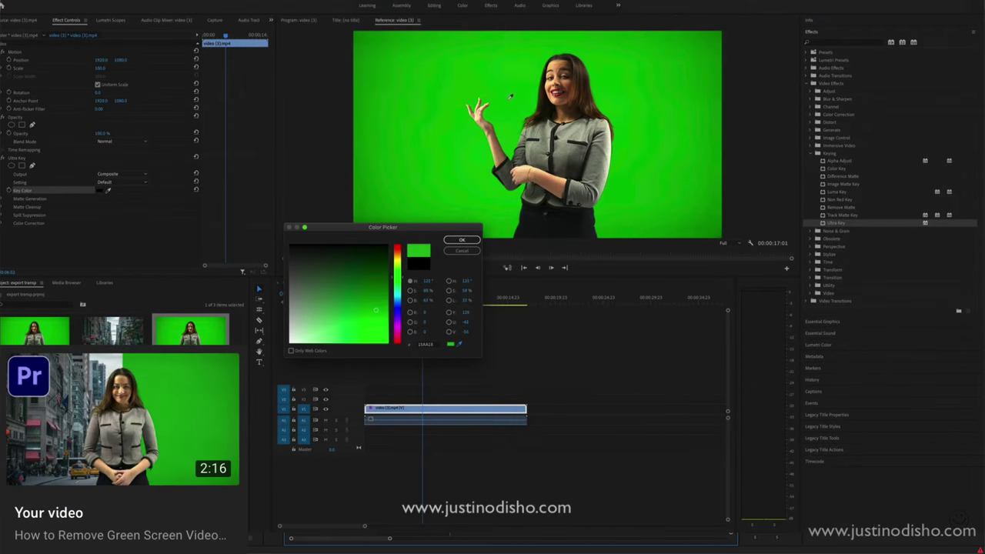
# - Confirm green as the Ultra Key colour and view the man composited over the beach footage
pyautogui.click(462, 239)
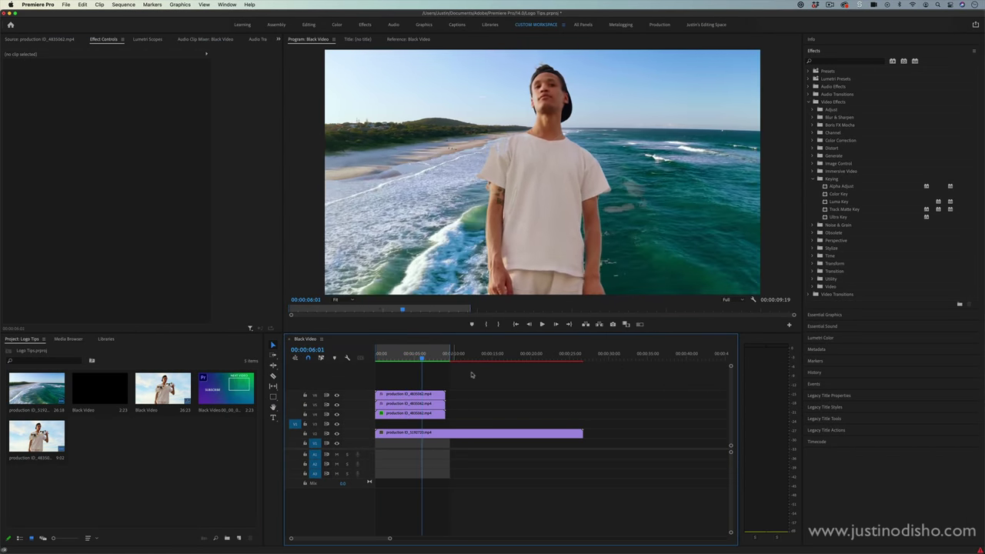
# - Clear the Black Video sequence, put the man-against-sky clip on V2, and go to 00:00:02:20
pyautogui.press('space')
pyautogui.moveTo(484, 375); pyautogui.dragTo(353, 450)
pyautogui.press('BackSpace')
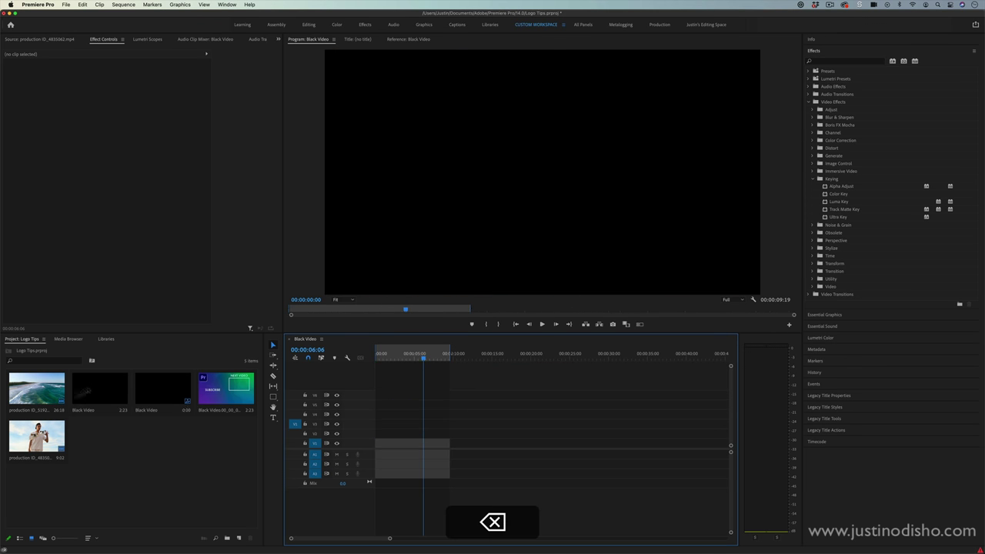
pyautogui.moveTo(37, 437); pyautogui.dragTo(373, 432)
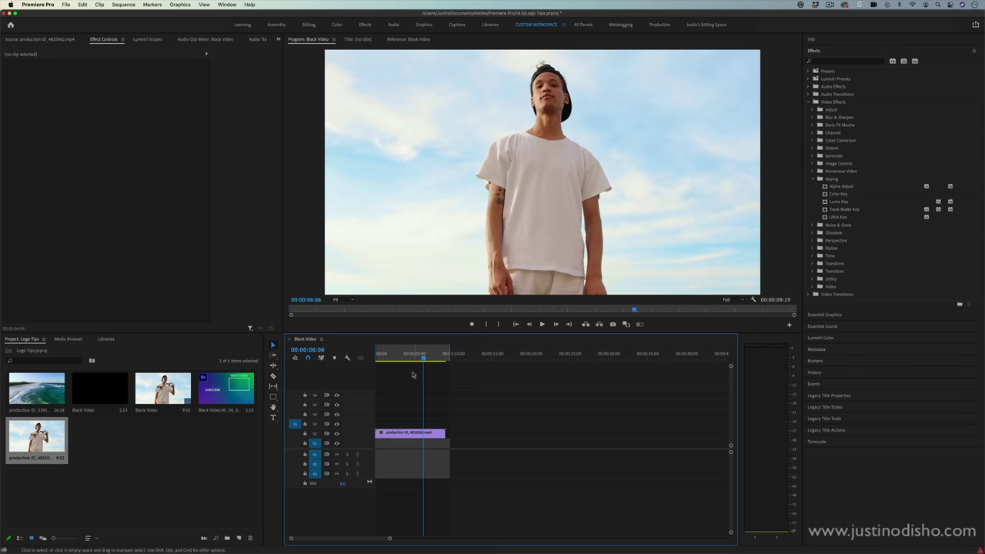
pyautogui.click(396, 353)
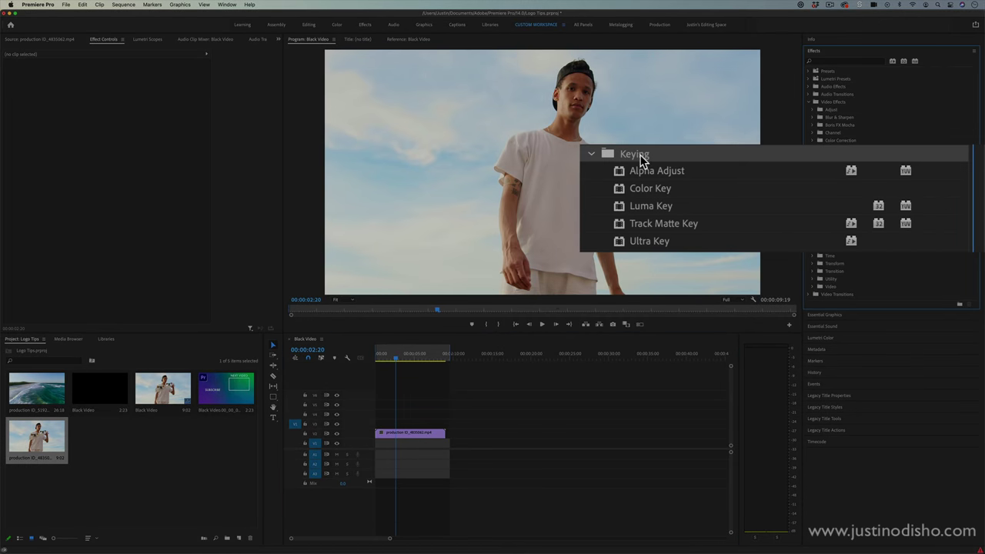
# - Move the sky clip to V1 and hide it, then add a copy on V3 with Luma Key
pyautogui.click(659, 206)
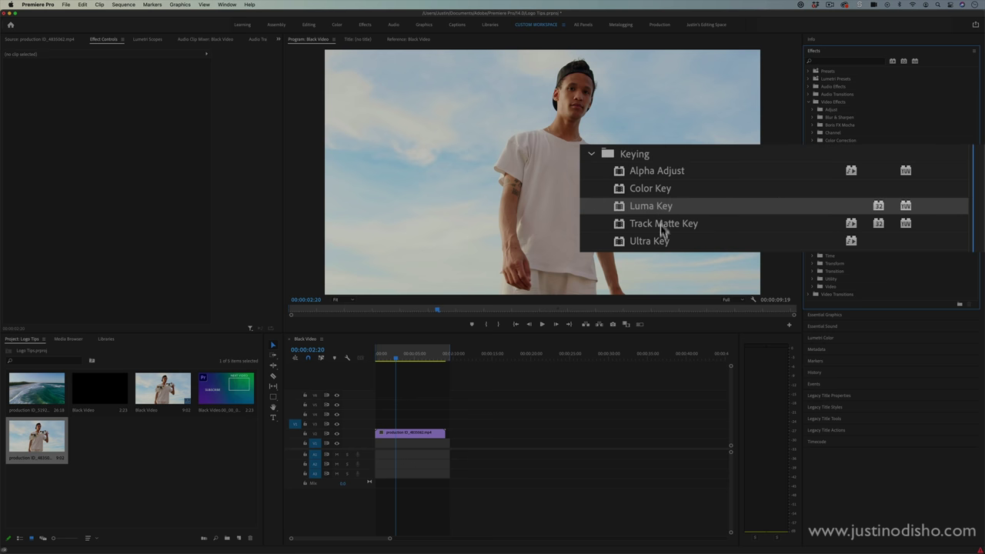
pyautogui.click(420, 432)
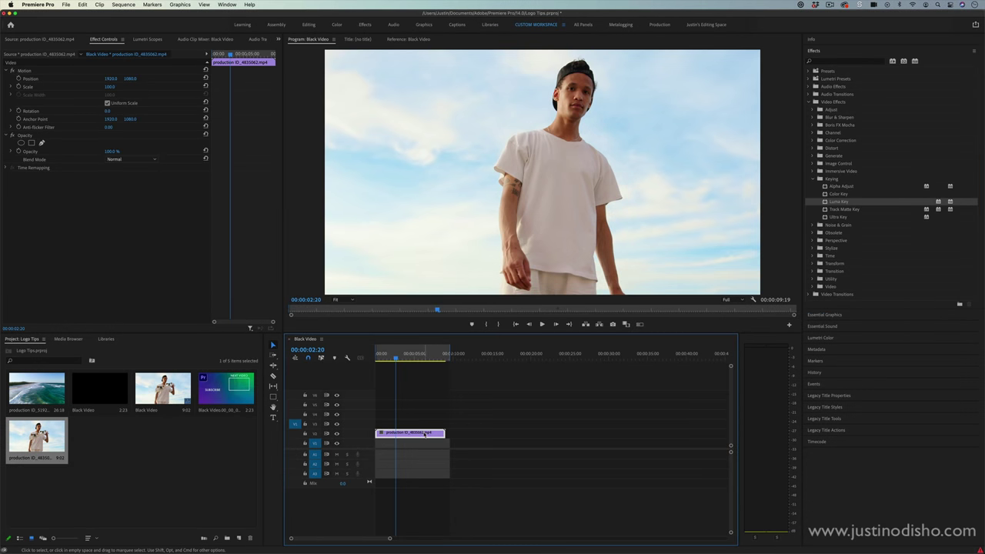
pyautogui.moveTo(425, 434); pyautogui.dragTo(424, 445)
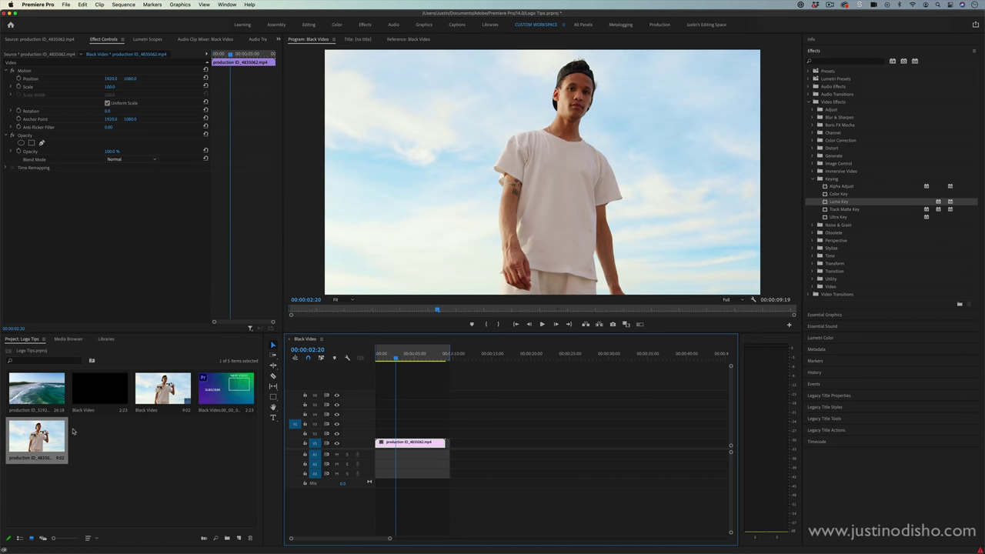
pyautogui.click(337, 444)
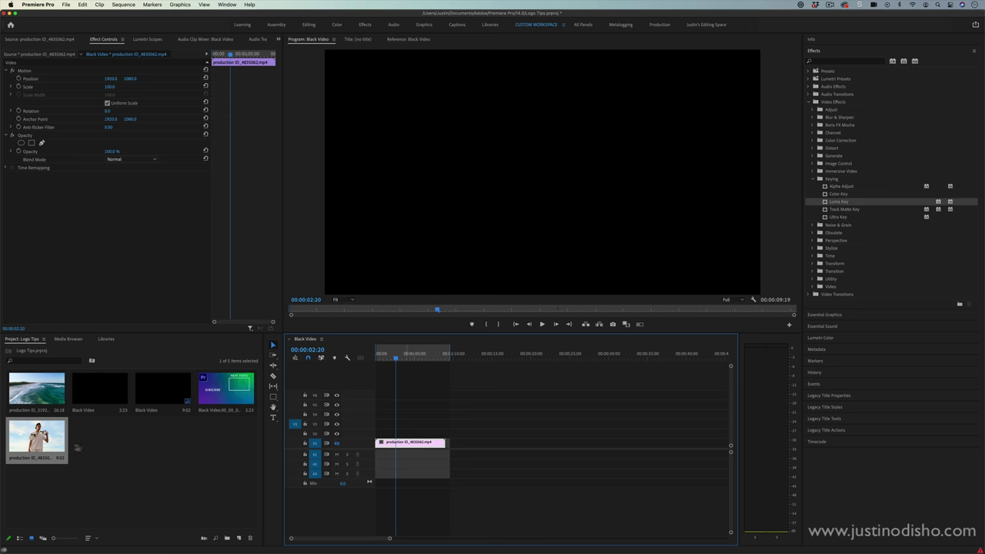
pyautogui.moveTo(39, 439); pyautogui.dragTo(372, 426)
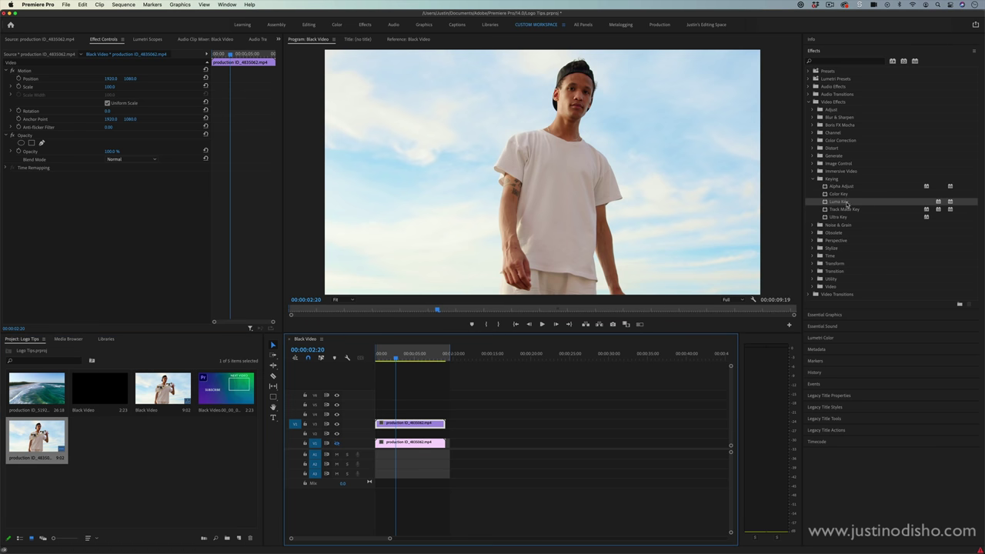
pyautogui.moveTo(846, 205); pyautogui.dragTo(424, 423)
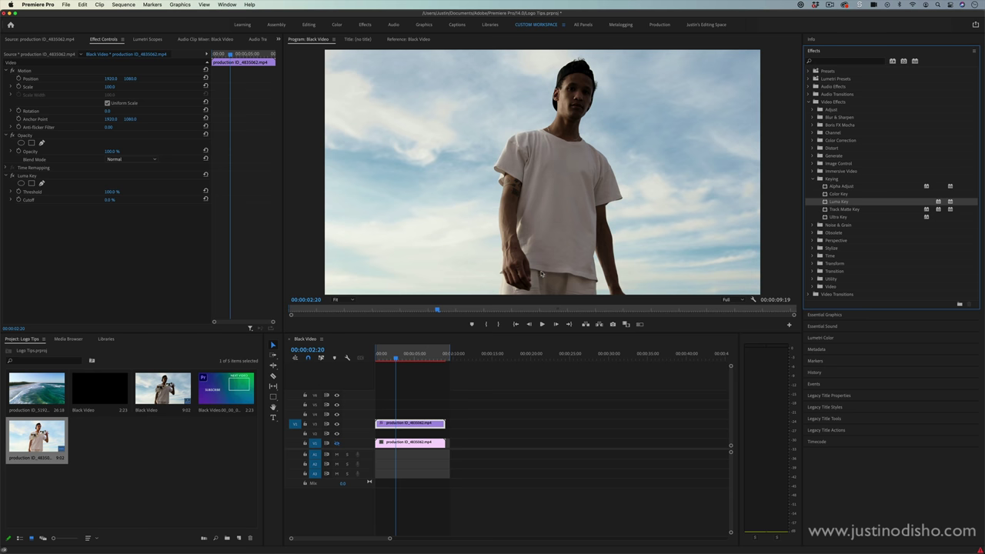
# - Scrub the top clip's Luma Key Threshold down from 100% and back up to 95%
pyautogui.click(32, 177)
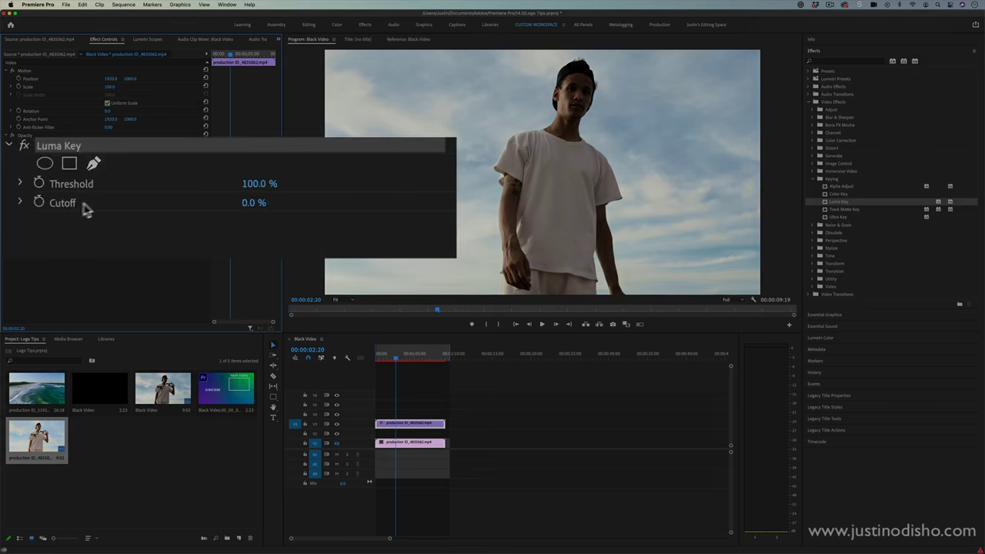
pyautogui.moveTo(108, 192); pyautogui.dragTo(31, 192)
pyautogui.moveTo(110, 192); pyautogui.dragTo(136, 192)
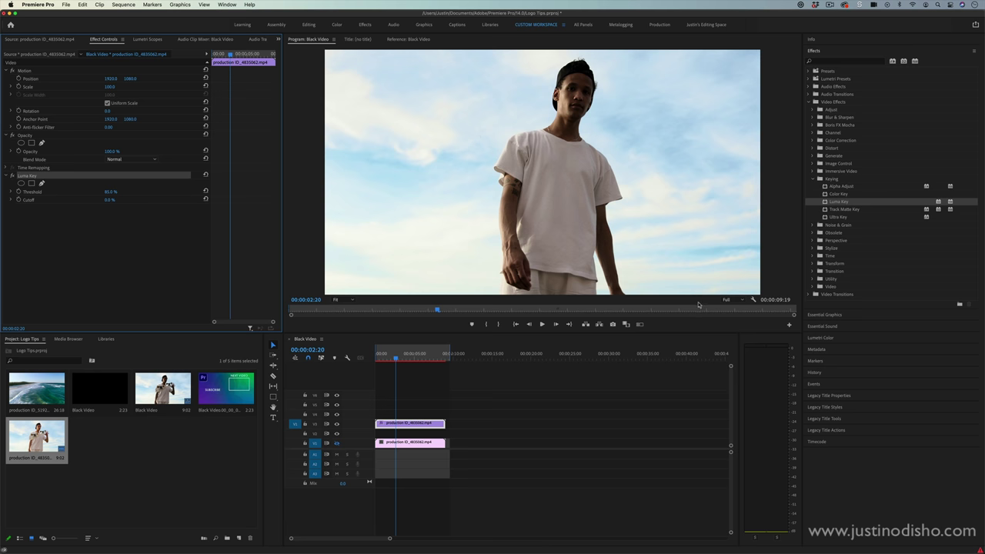
# - Turn on the Transparency Grid and lower the Luma Key Threshold
pyautogui.click(742, 299)
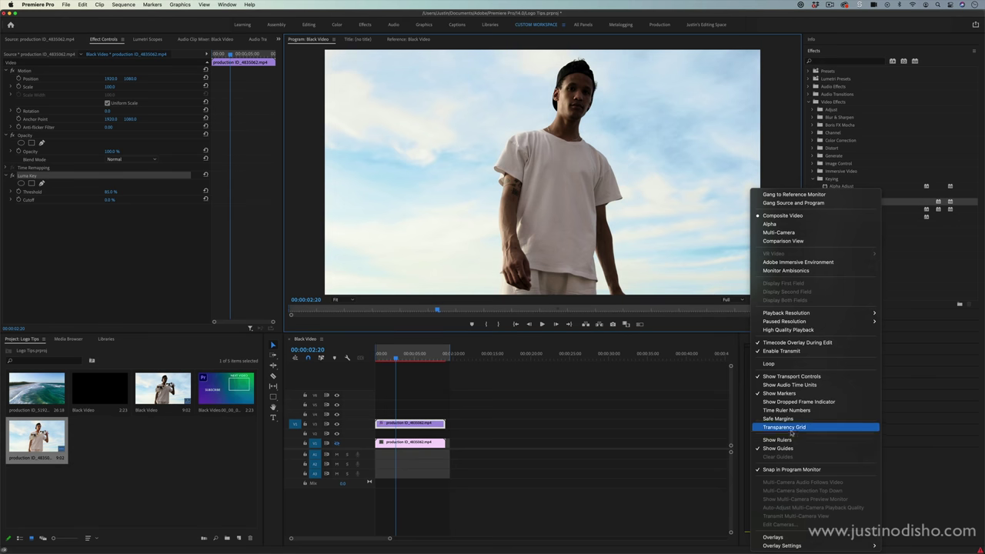
pyautogui.click(801, 428)
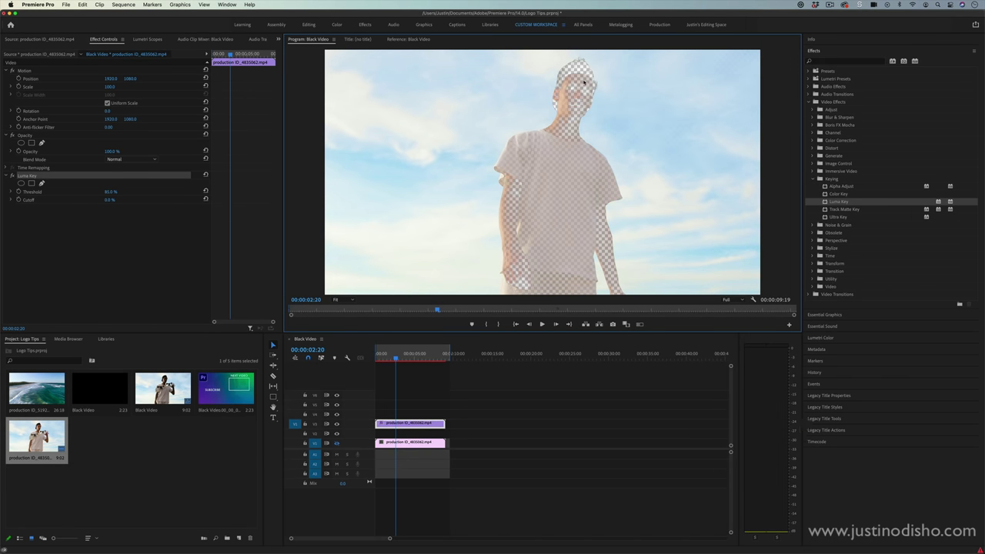
pyautogui.moveTo(111, 192)
pyautogui.mouseDown()
pyautogui.moveTo(80, 192)
pyautogui.moveTo(115, 192)
pyautogui.mouseUp()
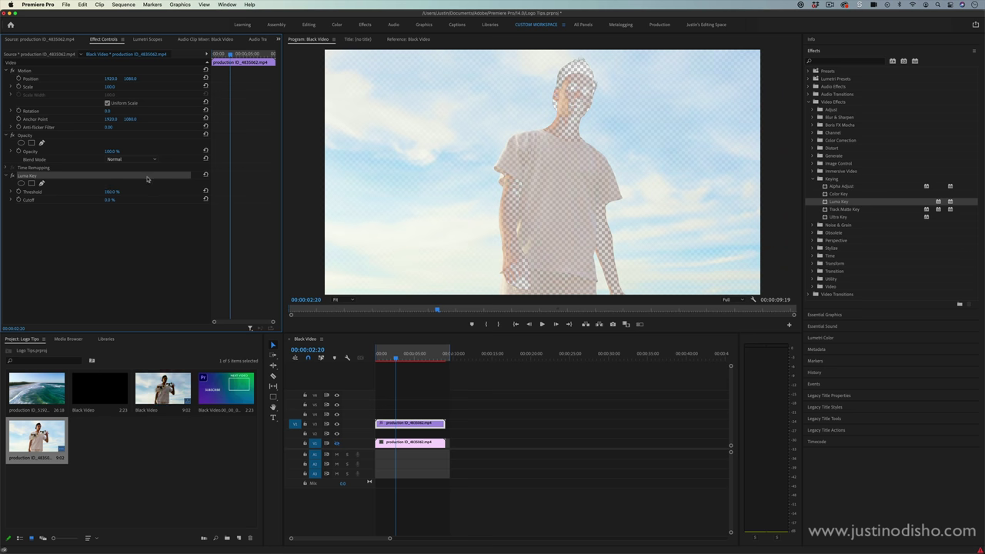
pyautogui.moveTo(115, 191); pyautogui.dragTo(107, 200)
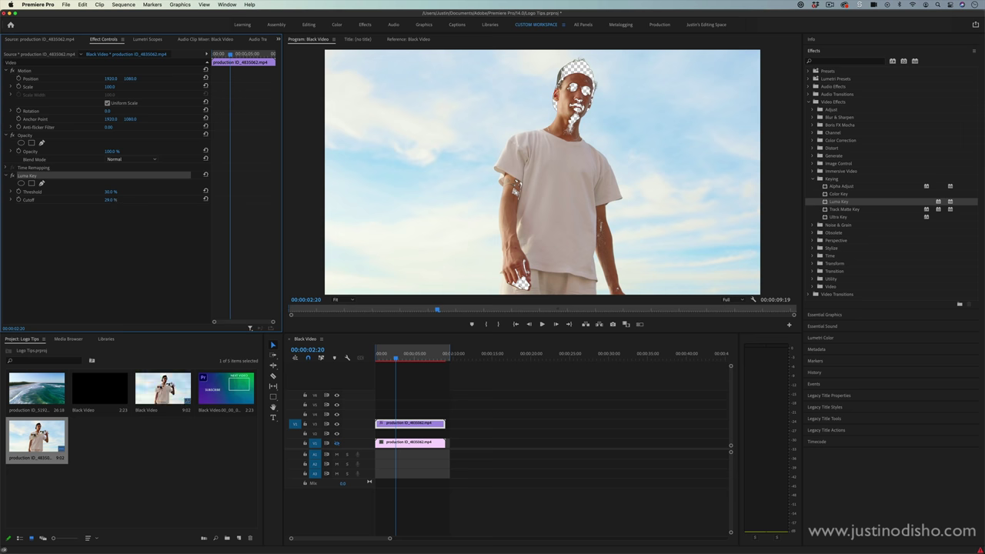
# - Raise the Luma Key Cutoff to 31% so the sky disappears
pyautogui.moveTo(107, 200); pyautogui.dragTo(109, 199)
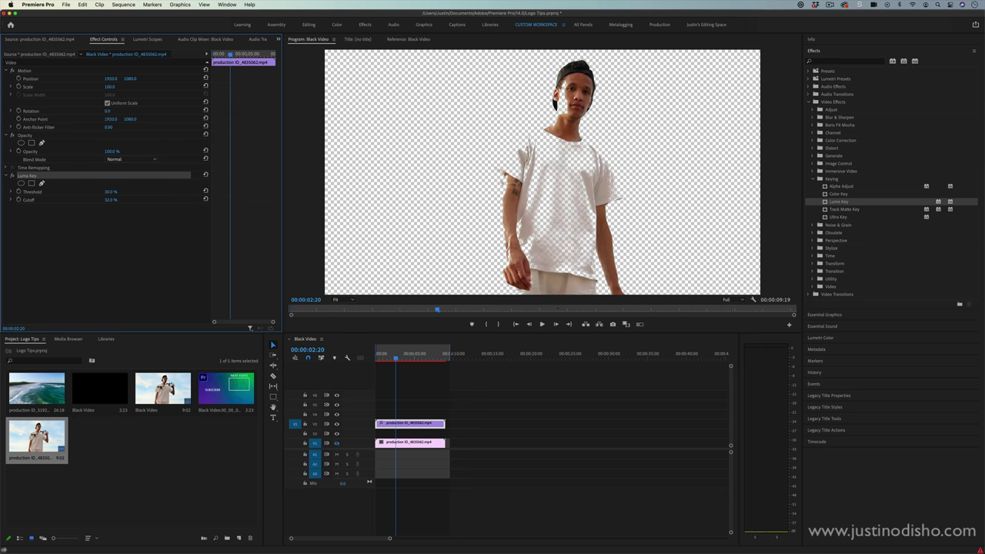
pyautogui.click(112, 199)
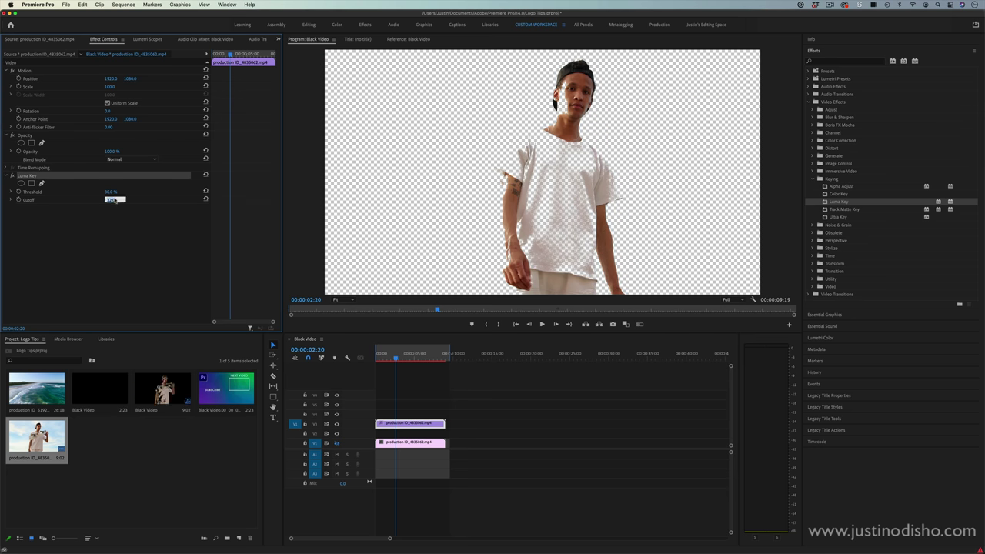
pyautogui.hotkey('shift', 'Down')
pyautogui.press('Up')
pyautogui.press('Up')
pyautogui.press('Up')
pyautogui.press('Up')
pyautogui.press('Up')
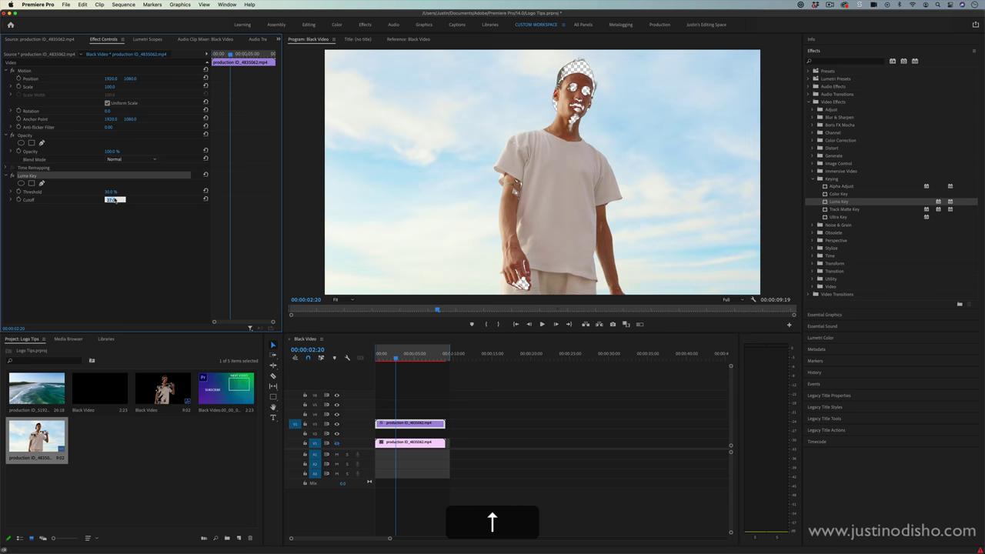
pyautogui.press('Up')
pyautogui.press('Up')
pyautogui.press('Up')
pyautogui.press('Up')
# - Set the Luma Key Threshold to 17% and commit it
pyautogui.click(113, 191)
pyautogui.press('Down')
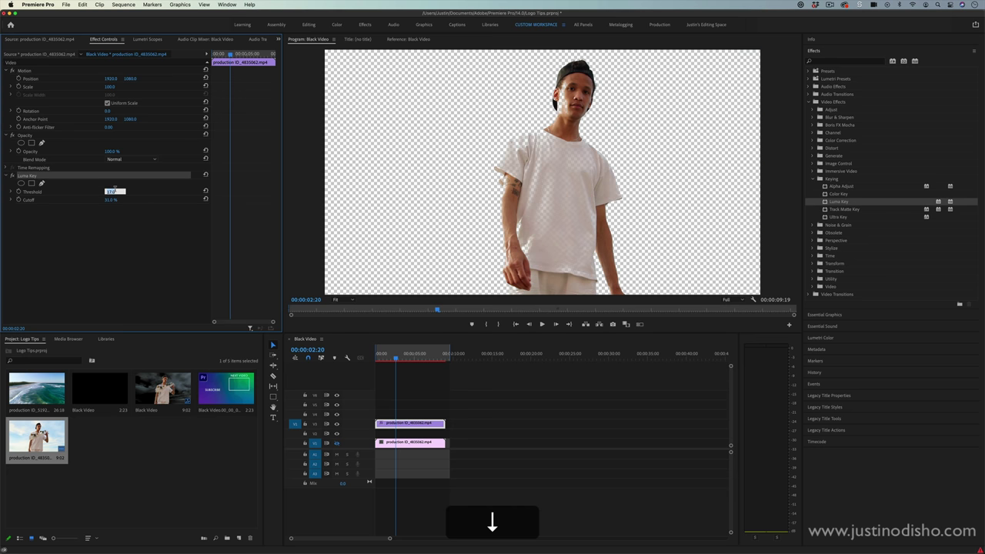
pyautogui.press('Up')
pyautogui.press('Up')
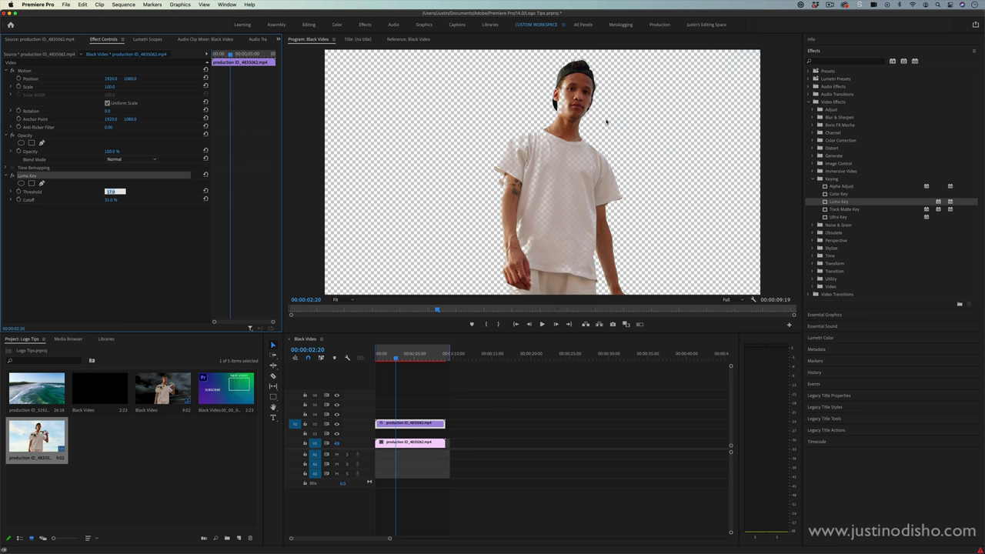
pyautogui.click(296, 200)
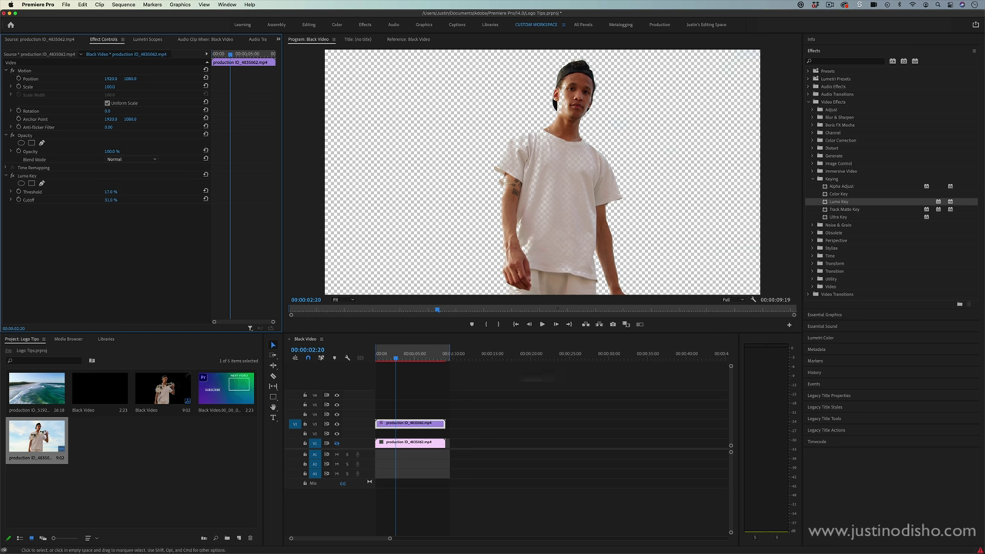
# - Turn off the transparency grid and view the keyed man over black near 3 seconds
pyautogui.click(754, 300)
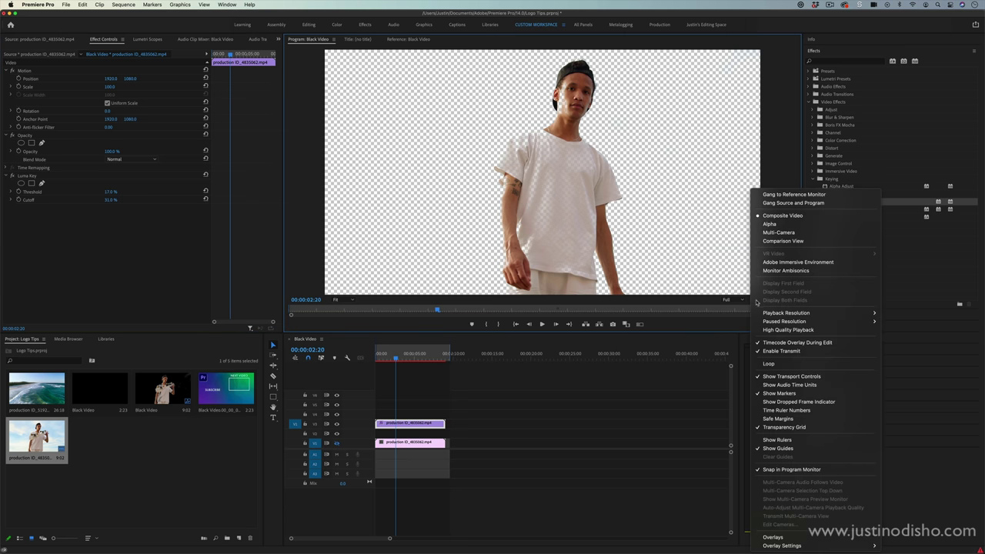
pyautogui.click(797, 428)
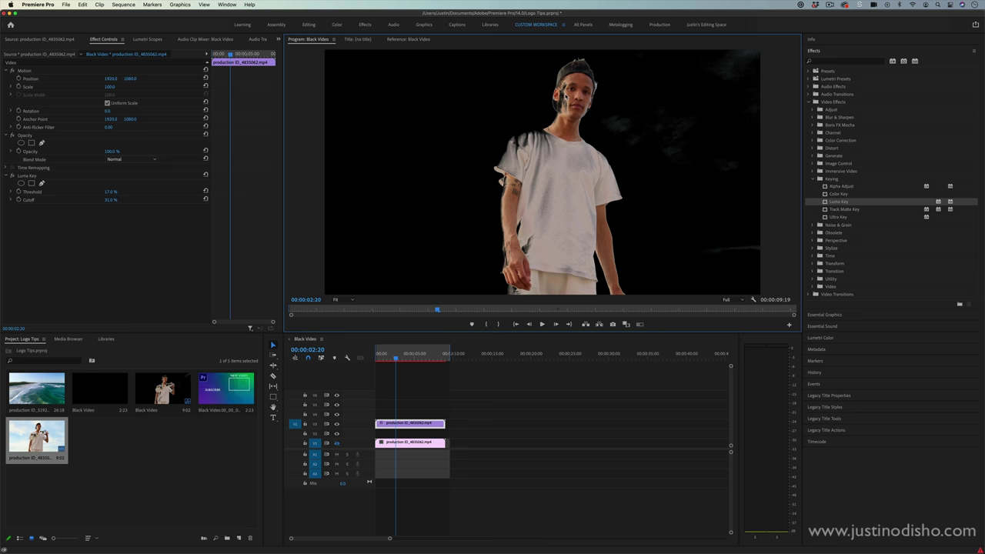
pyautogui.moveTo(397, 357)
pyautogui.mouseDown()
pyautogui.moveTo(413, 359)
pyautogui.moveTo(399, 358)
pyautogui.mouseUp()
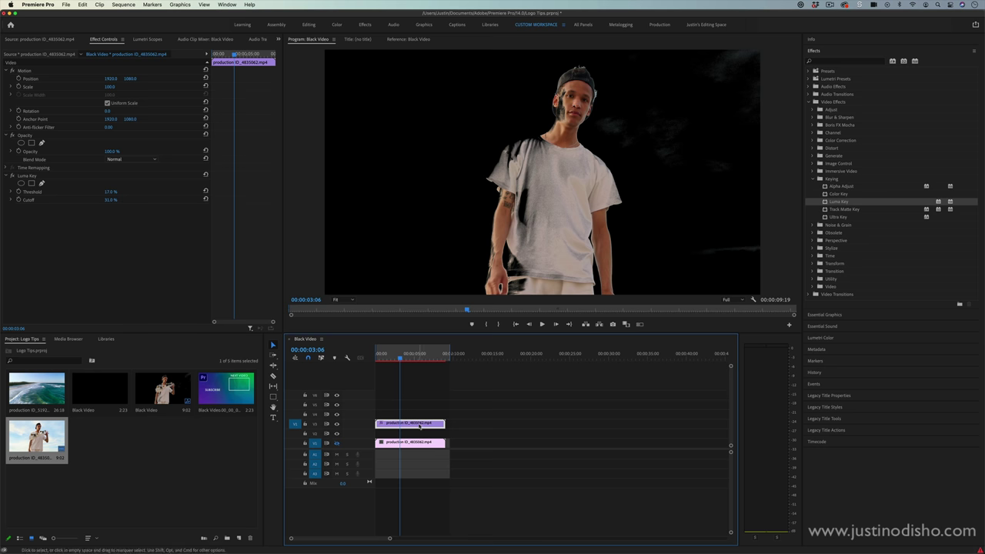
# - Copy the keyed clip onto V4 and remove its Luma Key effect
pyautogui.press('alt')
pyautogui.moveTo(417, 424); pyautogui.dragTo(429, 418)
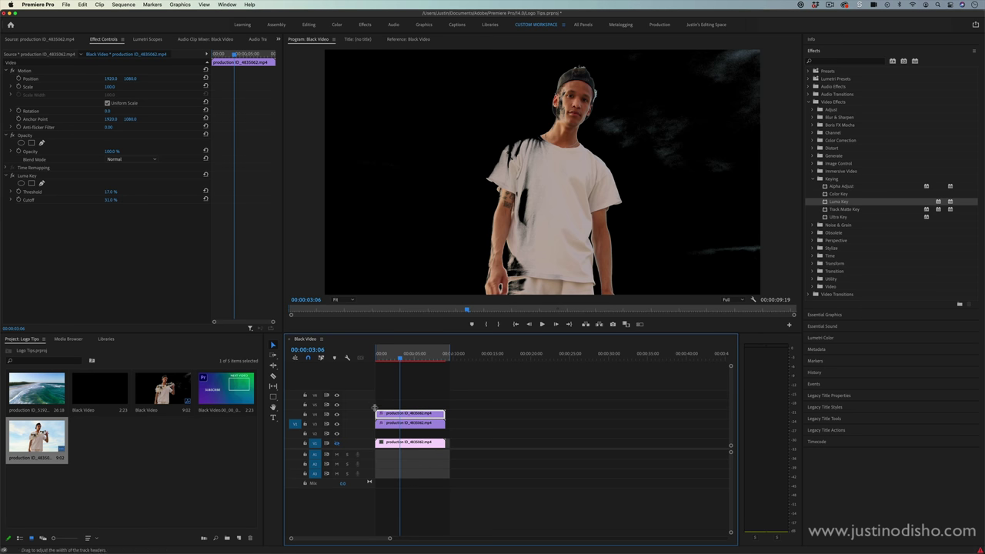
pyautogui.click(31, 177)
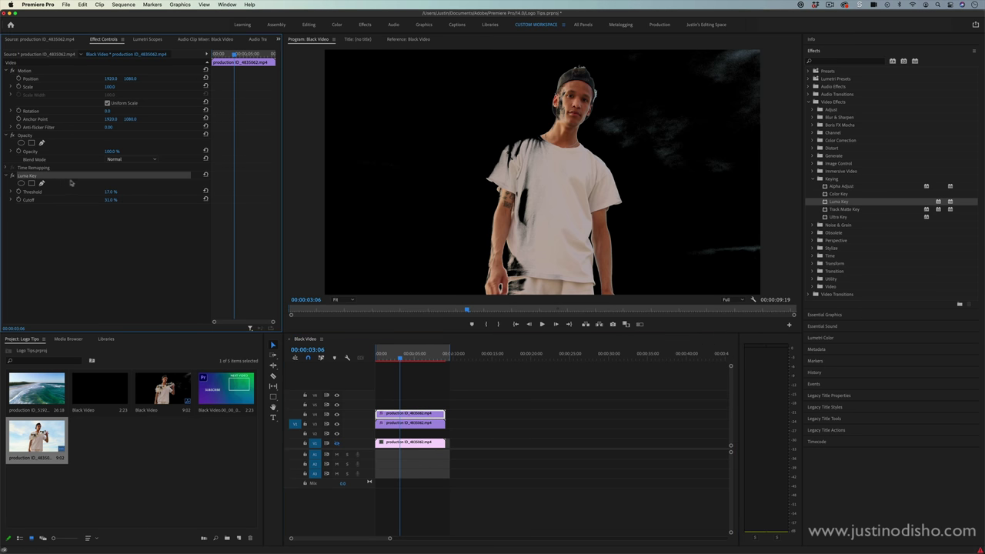
pyautogui.press('BackSpace')
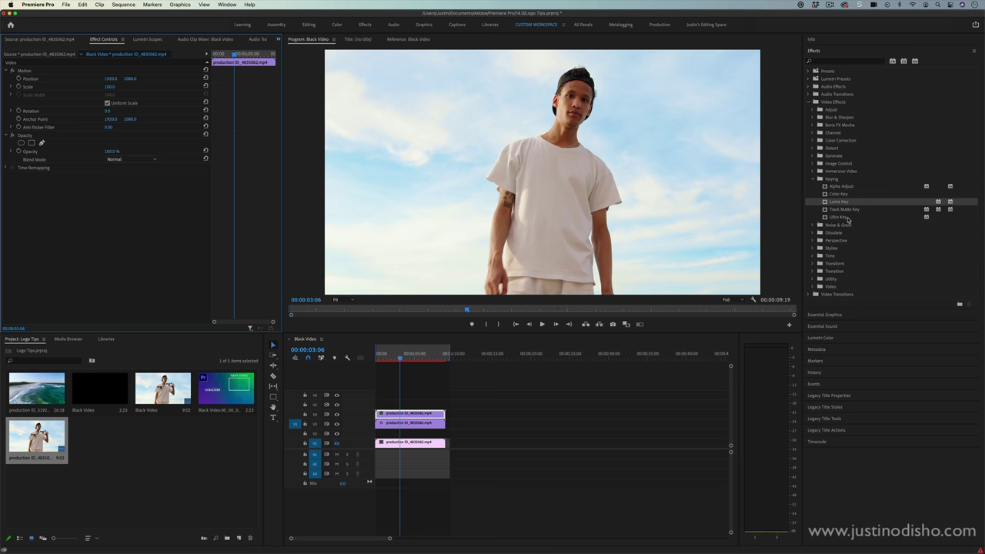
# - Apply Ultra Key to the V4 clip, hide V3, and sample a key colour from the sky
pyautogui.moveTo(839, 217); pyautogui.dragTo(415, 414)
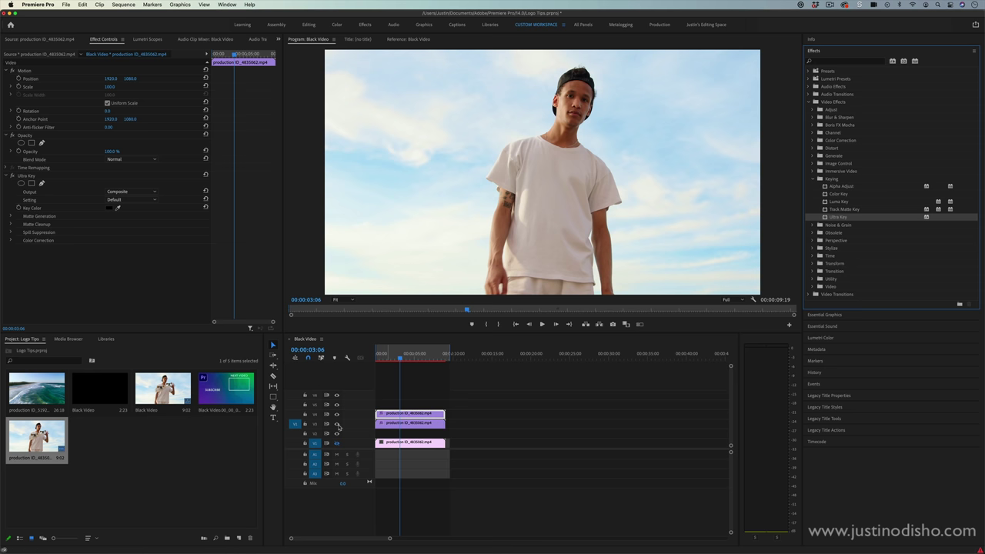
pyautogui.click(337, 425)
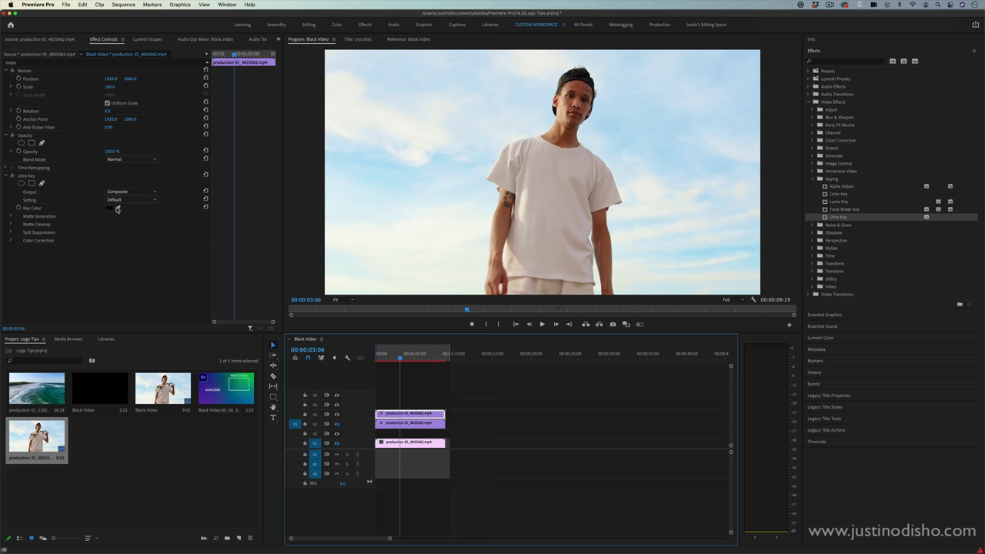
pyautogui.click(489, 219)
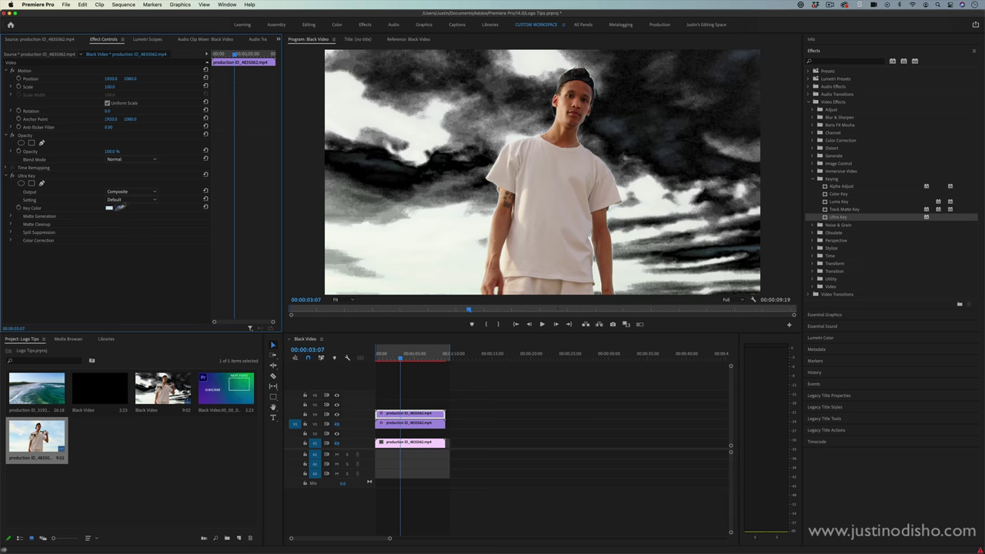
pyautogui.moveTo(488, 218); pyautogui.dragTo(740, 187)
pyautogui.click(118, 207)
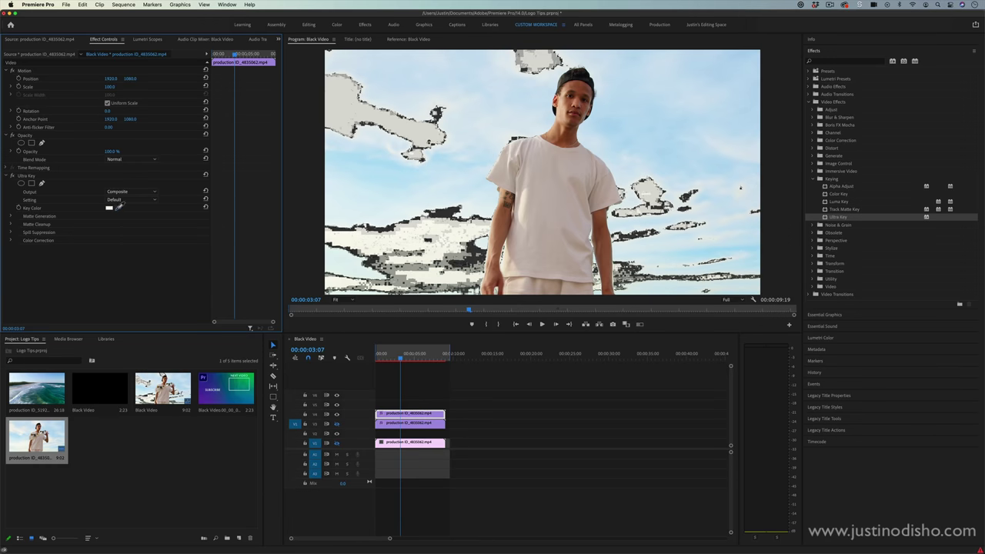
pyautogui.click(494, 213)
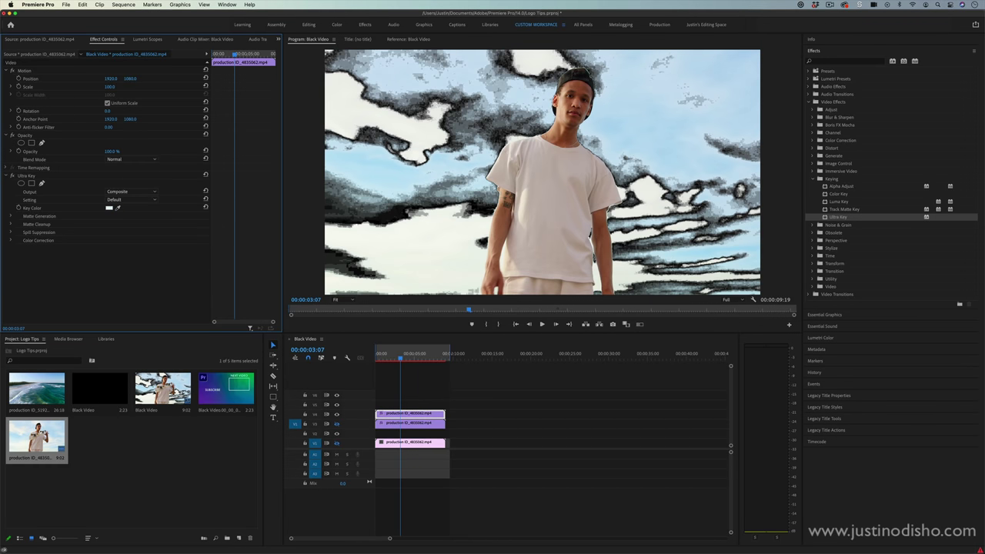
# - Resample the Ultra Key colour from the sky with the eyedropper
pyautogui.click(118, 208)
pyautogui.click(489, 183)
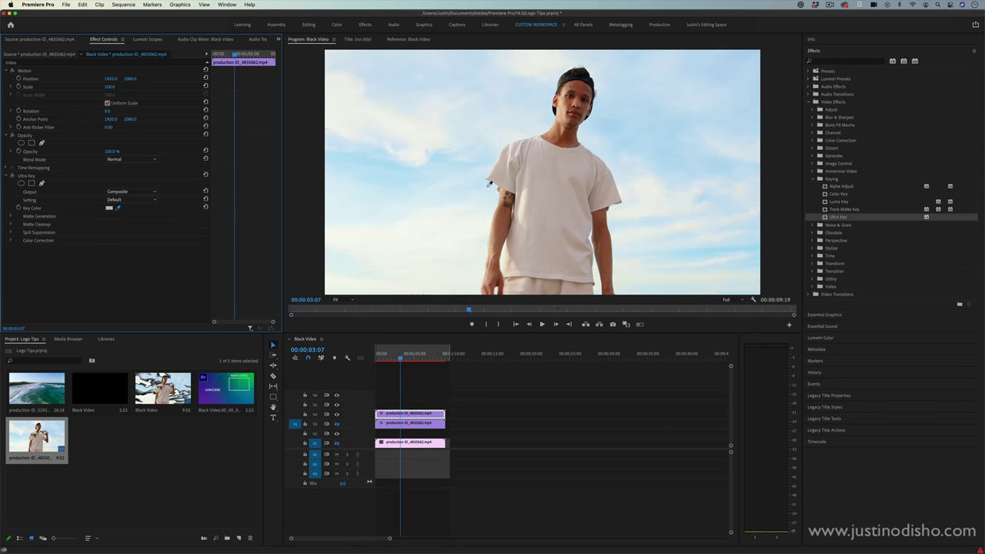
pyautogui.click(489, 183)
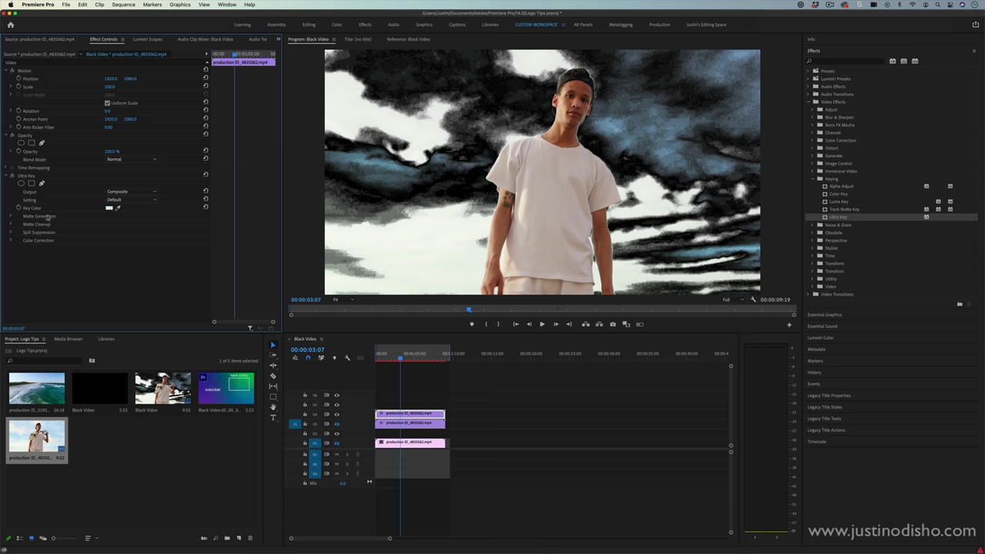
# - Set Matte Generation Tolerance to 100 and cleanup to Soften 43, Contrast 47, Mid Point 88
pyautogui.click(12, 216)
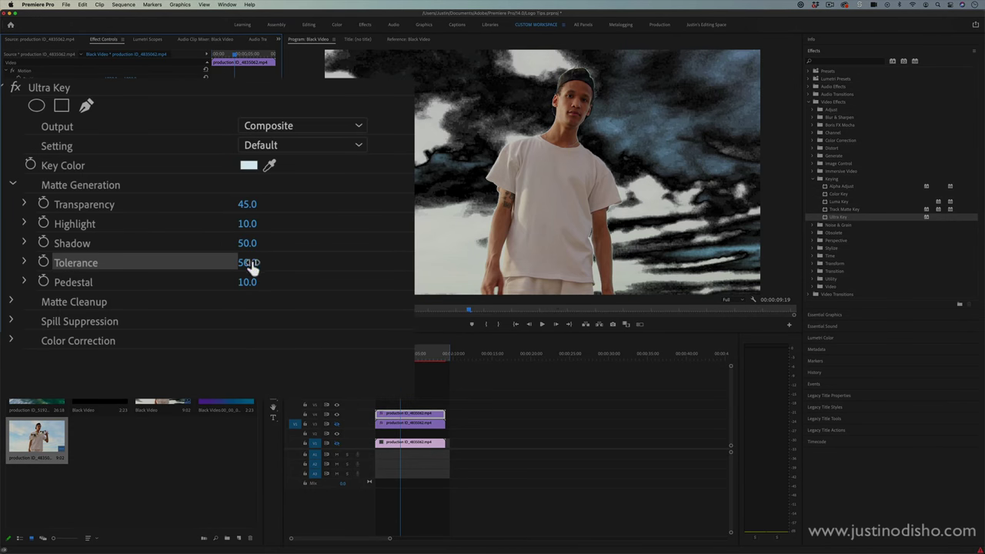
pyautogui.moveTo(247, 262); pyautogui.dragTo(283, 262)
pyautogui.moveTo(109, 248); pyautogui.dragTo(112, 248)
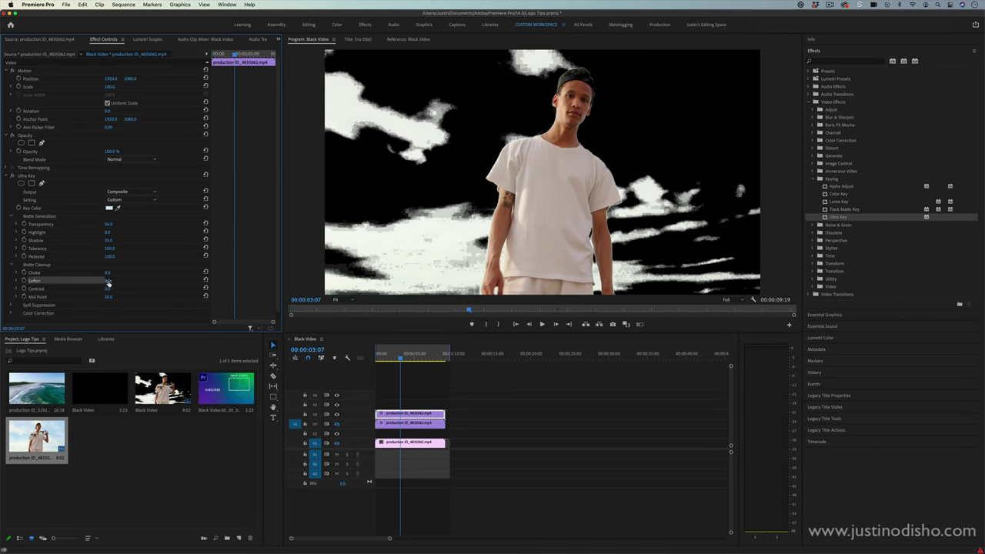
pyautogui.moveTo(107, 281); pyautogui.dragTo(181, 275)
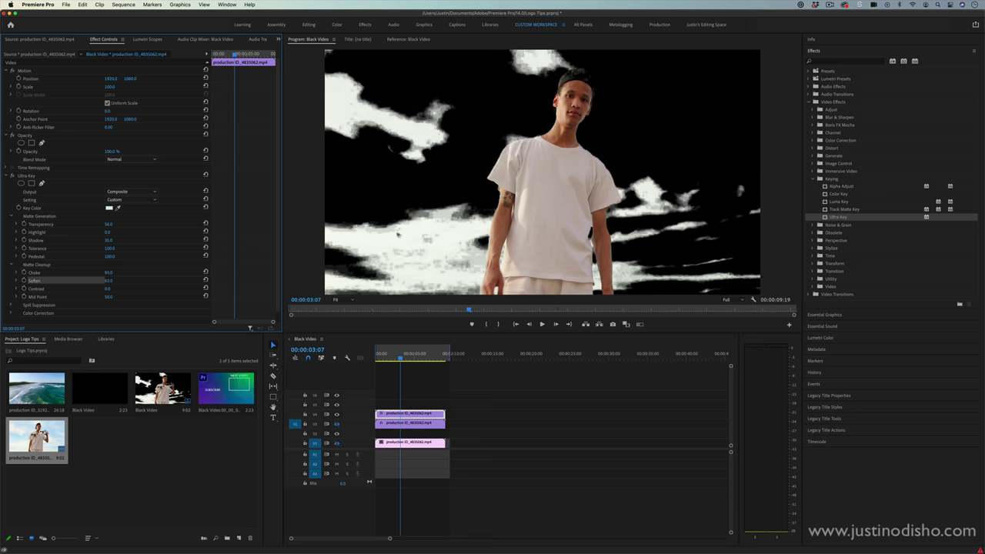
pyautogui.moveTo(112, 275); pyautogui.dragTo(77, 275)
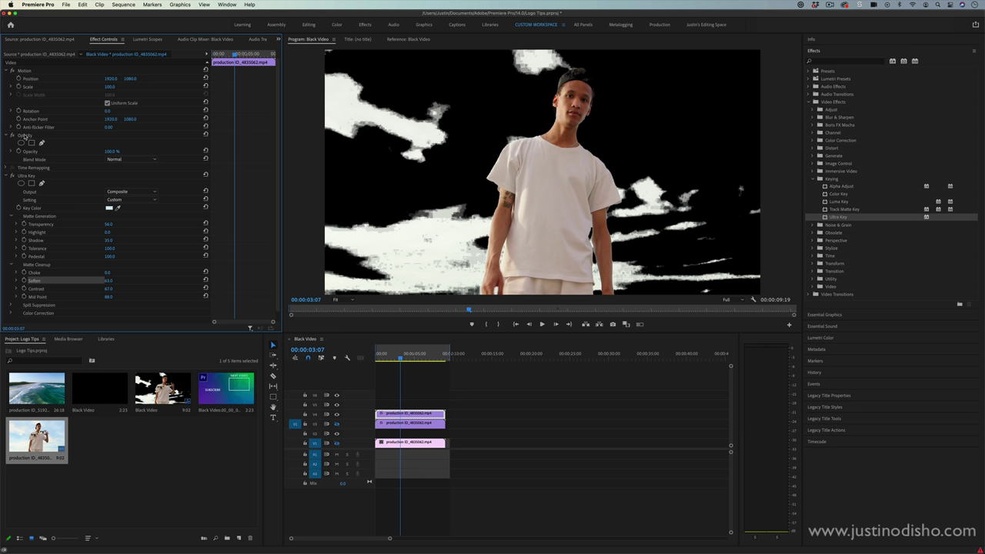
# - Start a freeform Opacity mask with points along the man's left side
pyautogui.click(28, 136)
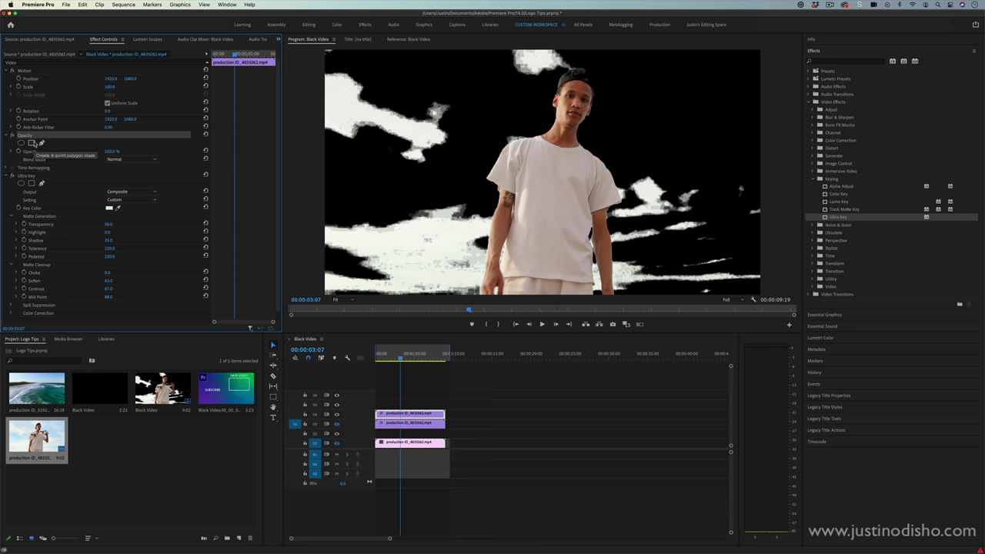
pyautogui.click(42, 144)
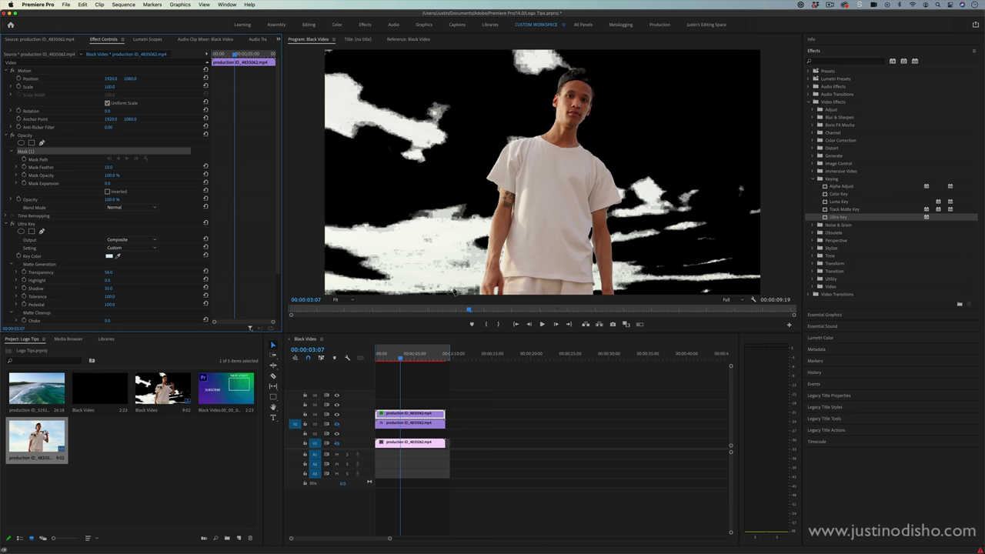
pyautogui.click(451, 292)
pyautogui.click(463, 189)
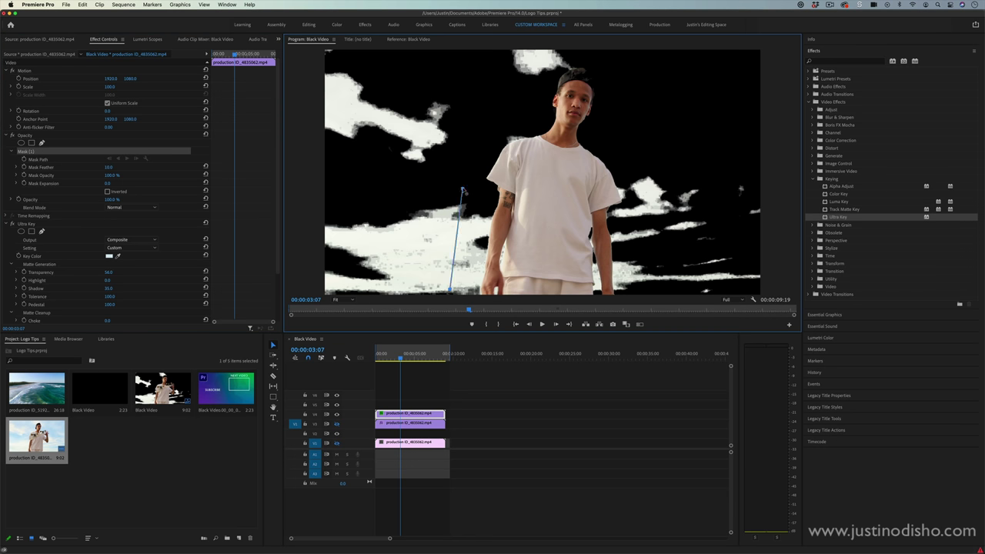
pyautogui.click(485, 136)
# - Continue the mask points up over his head and down his right side
pyautogui.click(525, 114)
pyautogui.click(545, 66)
pyautogui.click(577, 56)
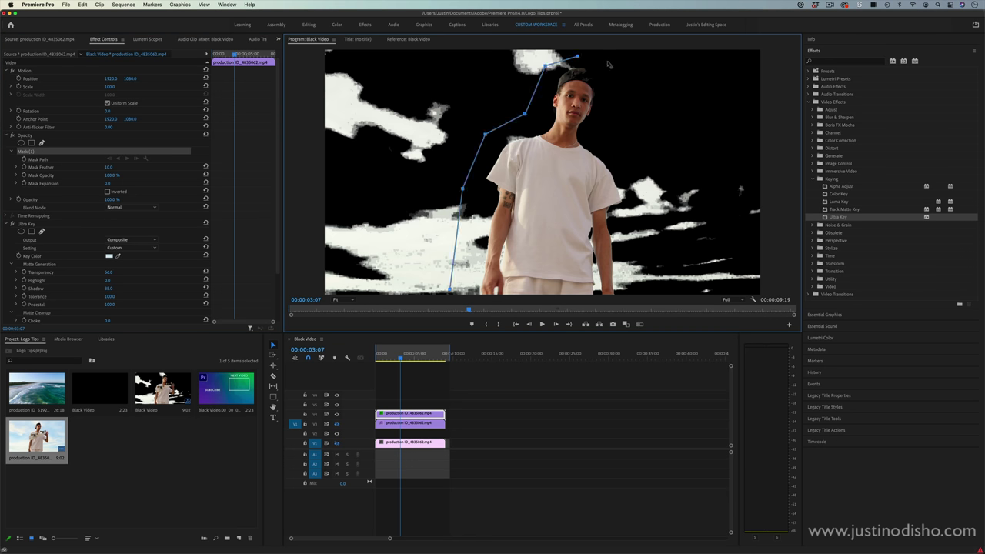
pyautogui.click(608, 62)
pyautogui.click(607, 110)
pyautogui.click(633, 170)
pyautogui.click(640, 231)
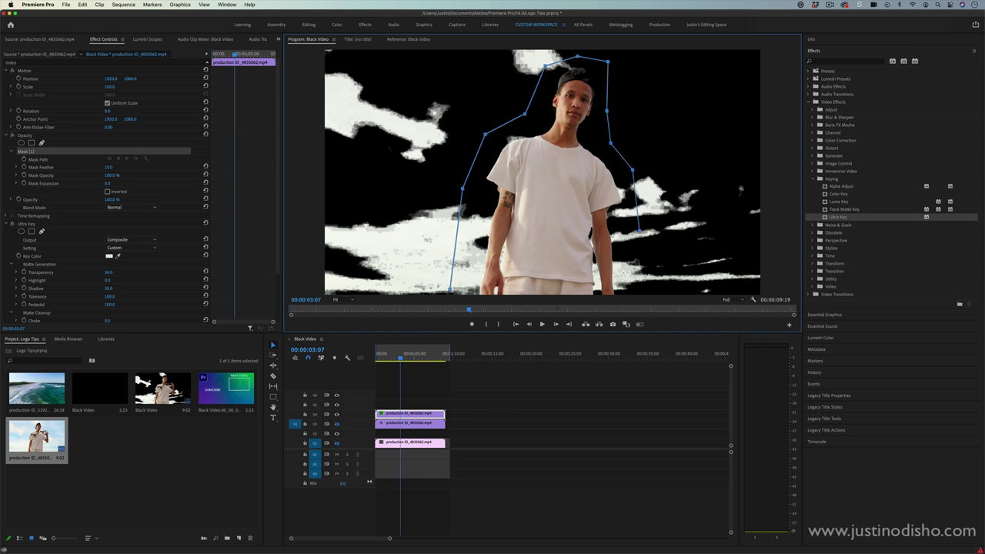
pyautogui.click(633, 285)
# - At 25% preview, add points below the frame and close the mask around the man
pyautogui.click(345, 301)
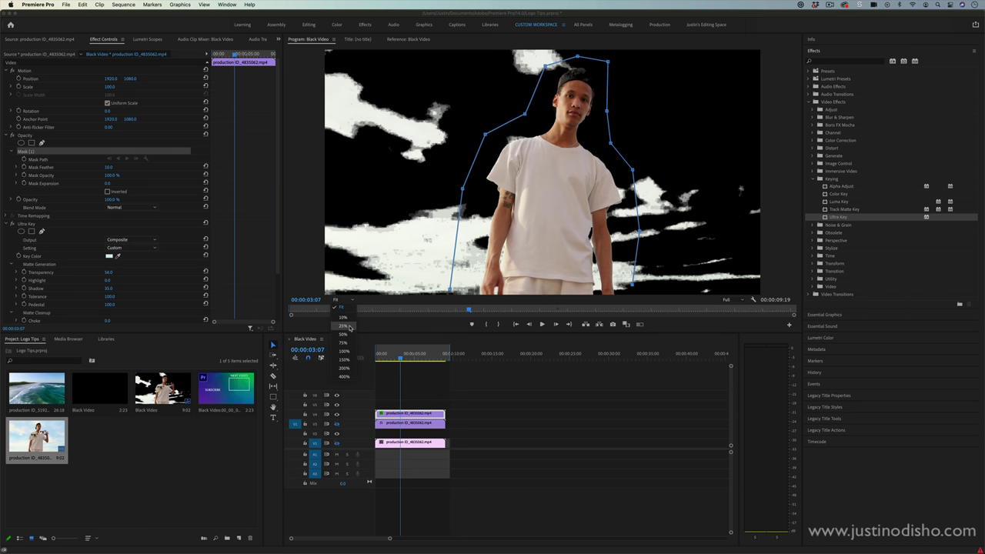
pyautogui.click(351, 329)
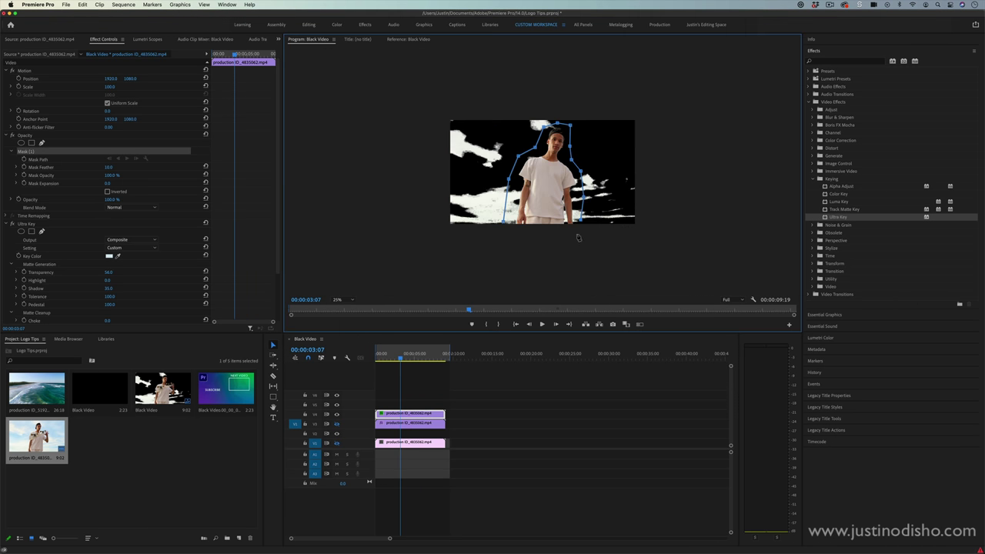
pyautogui.click(578, 235)
pyautogui.click(519, 237)
pyautogui.click(505, 222)
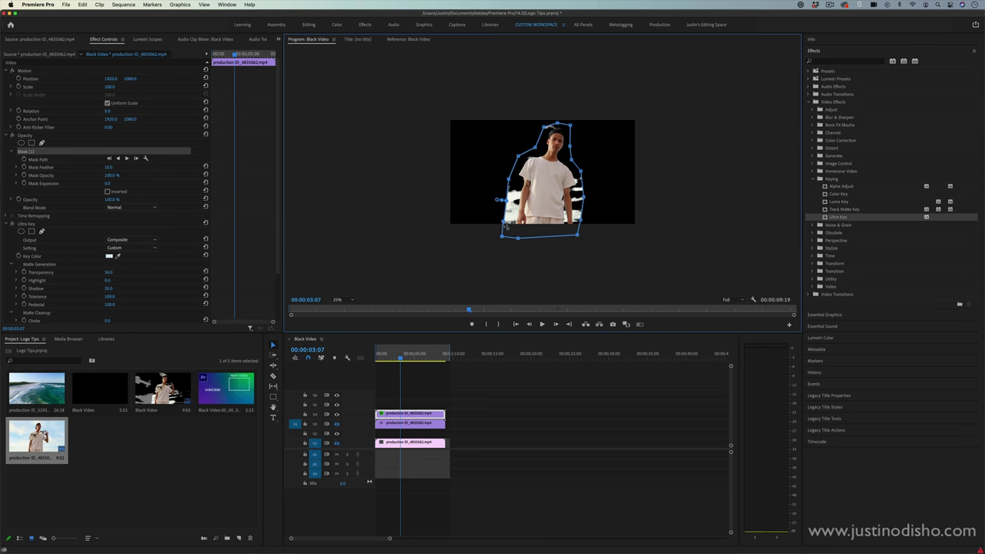
# - Fit the preview back and pull the mask's left edges in toward the man
pyautogui.click(344, 299)
pyautogui.click(345, 307)
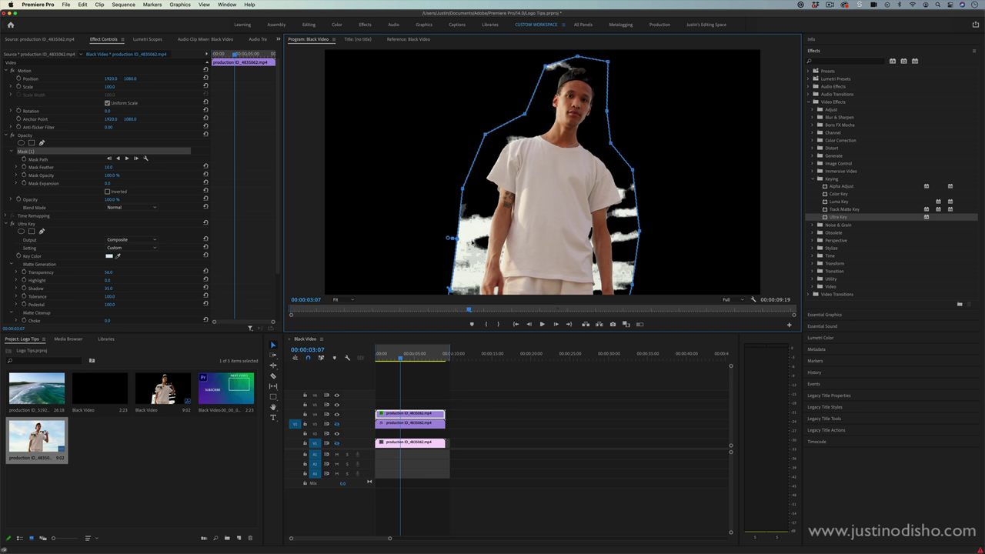
pyautogui.moveTo(457, 266); pyautogui.dragTo(474, 269)
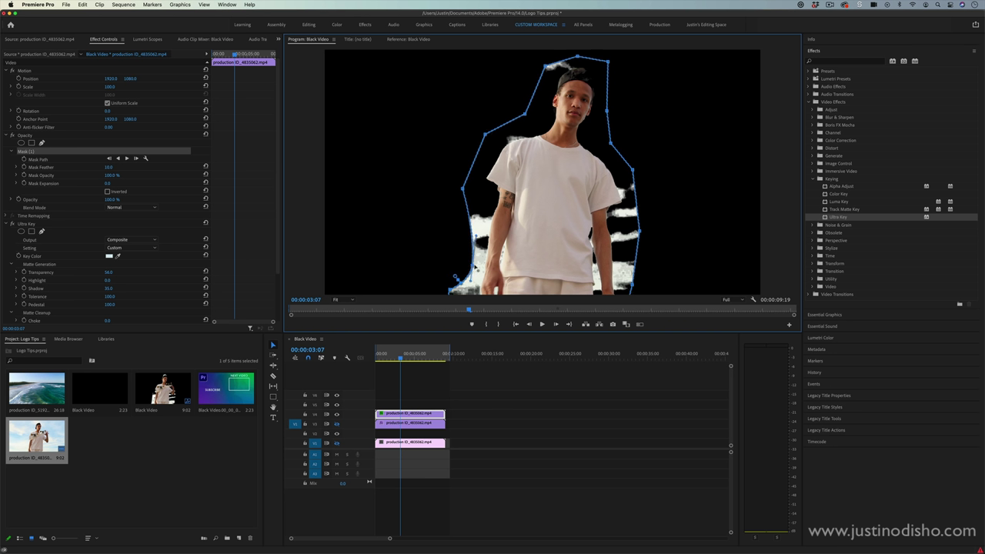
pyautogui.moveTo(465, 193); pyautogui.dragTo(471, 192)
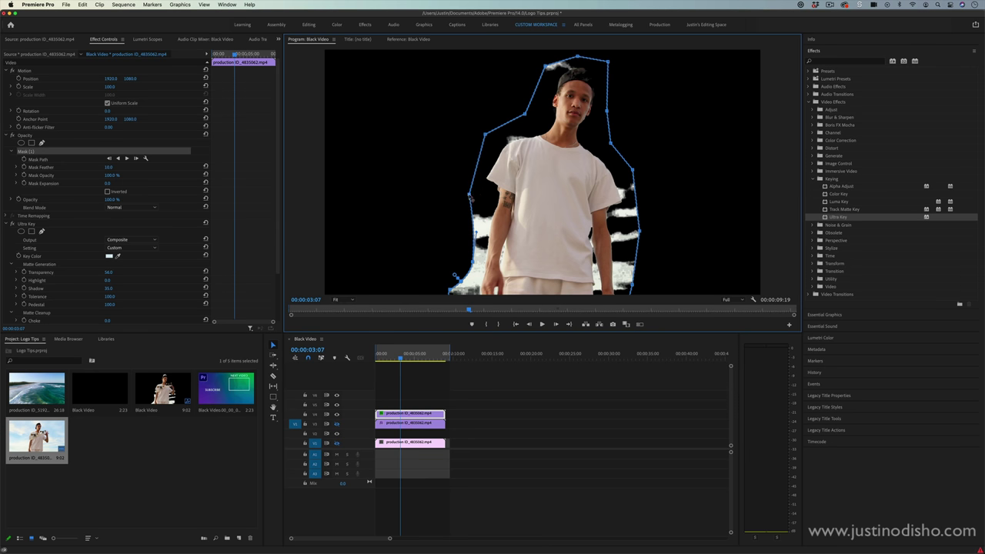
pyautogui.click(415, 358)
# - Return to the clip's first frame and enable Mask Path keyframing
pyautogui.press('space')
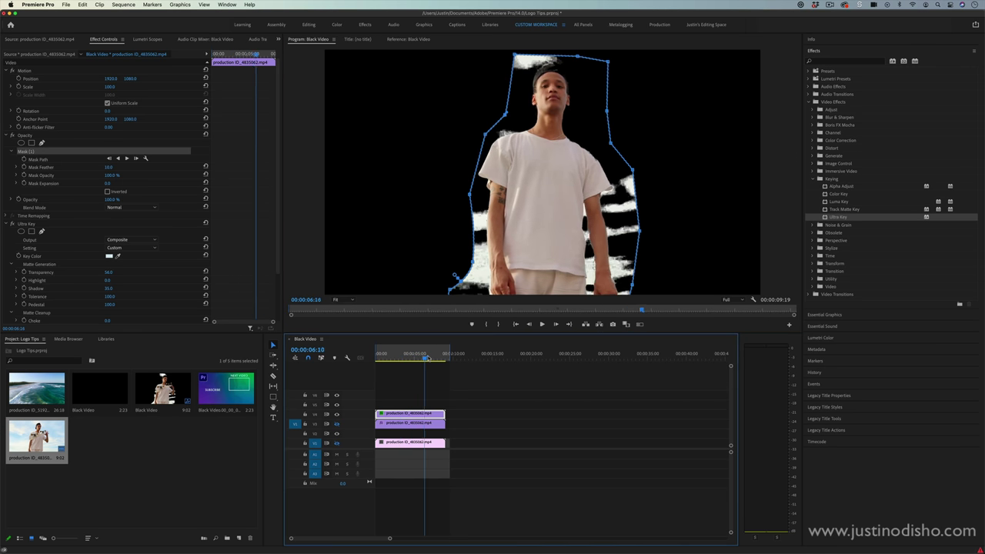
pyautogui.click(400, 357)
pyautogui.moveTo(400, 358); pyautogui.dragTo(354, 358)
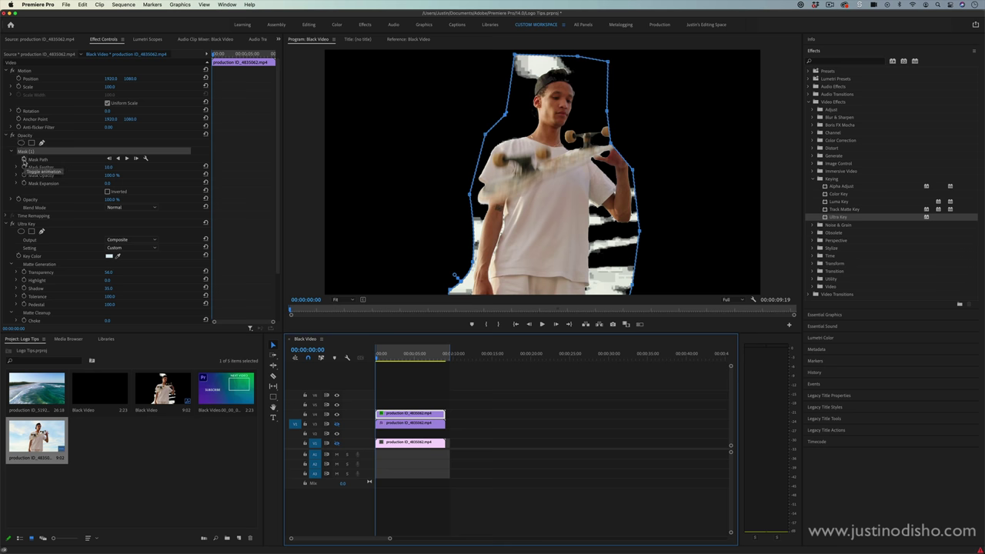
pyautogui.click(24, 160)
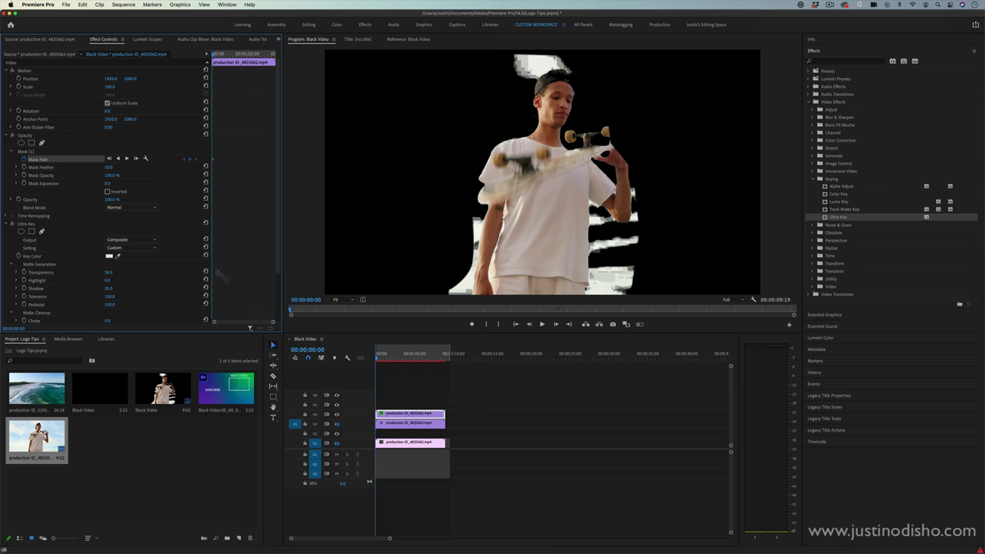
pyautogui.click(27, 152)
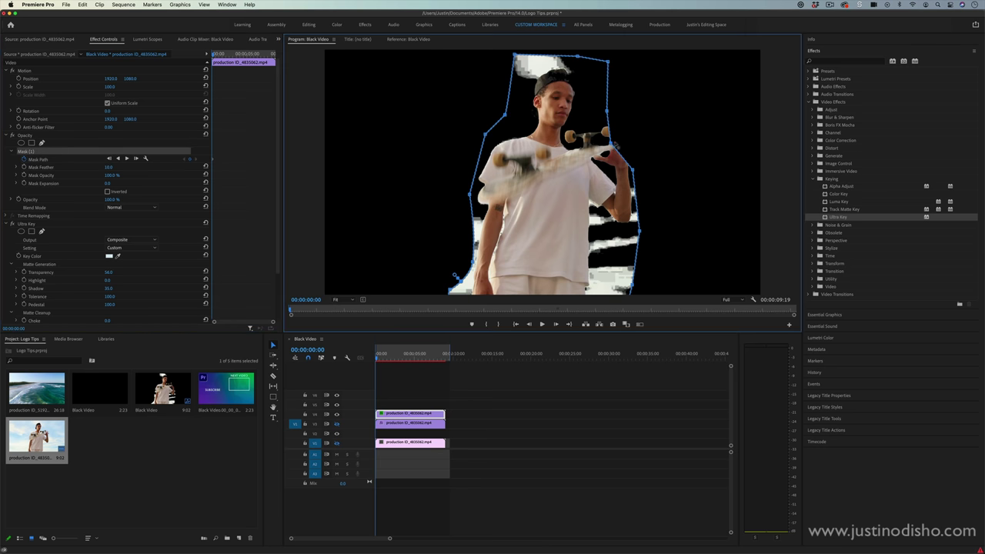
# - Widen the mask's right side and upper left around the skateboard
pyautogui.moveTo(606, 112); pyautogui.dragTo(644, 130)
pyautogui.moveTo(632, 169); pyautogui.dragTo(654, 174)
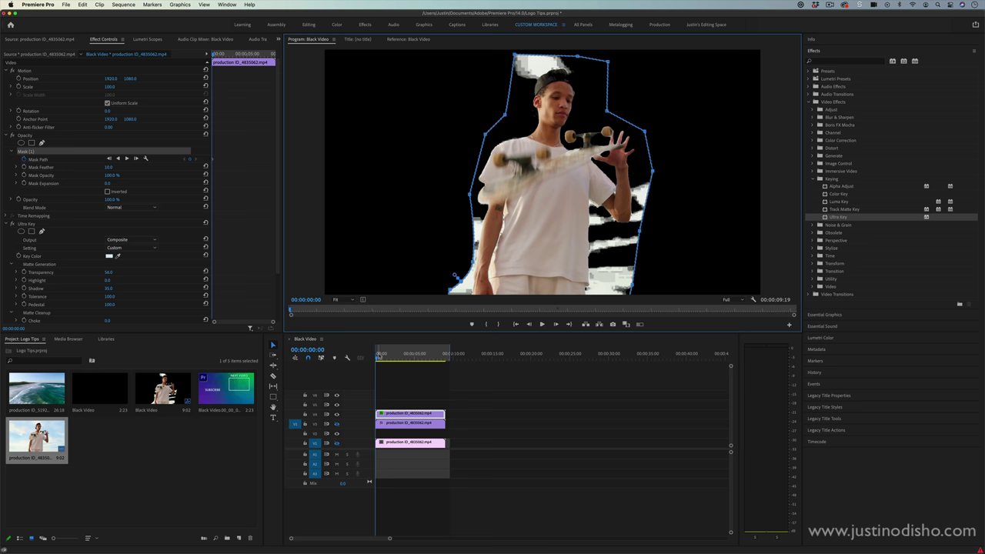
pyautogui.press('Right')
pyautogui.press('Right')
pyautogui.press('Right')
pyautogui.press('Right')
pyautogui.press('Right')
pyautogui.press('Right')
pyautogui.press('Right')
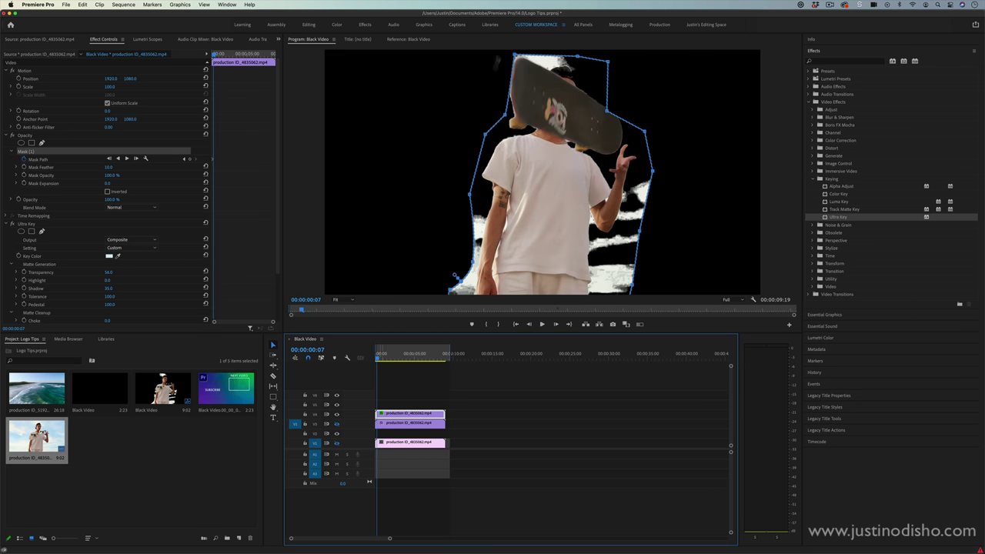
pyautogui.moveTo(506, 115); pyautogui.dragTo(460, 81)
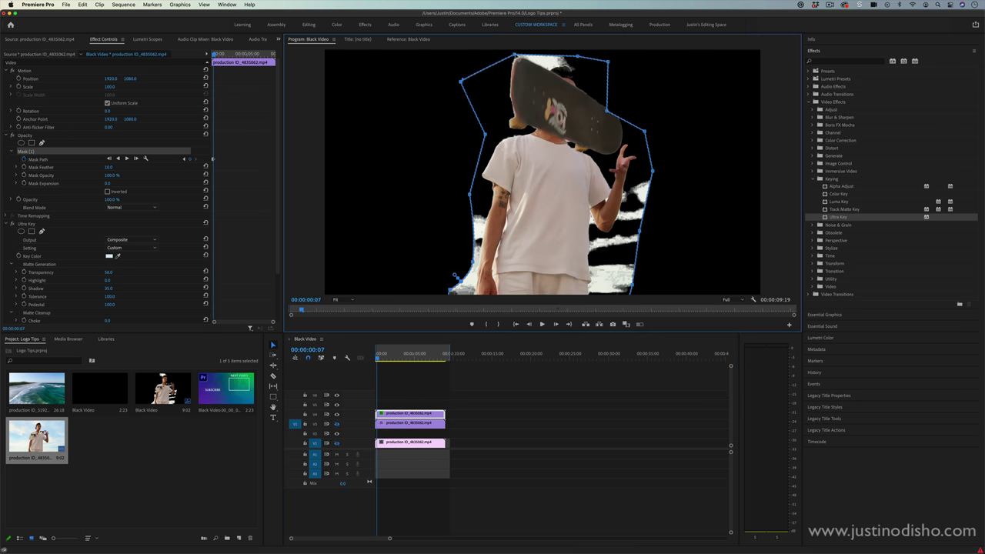
# - At a later frame, extend the mask's left side around the swinging skateboard
pyautogui.press('space')
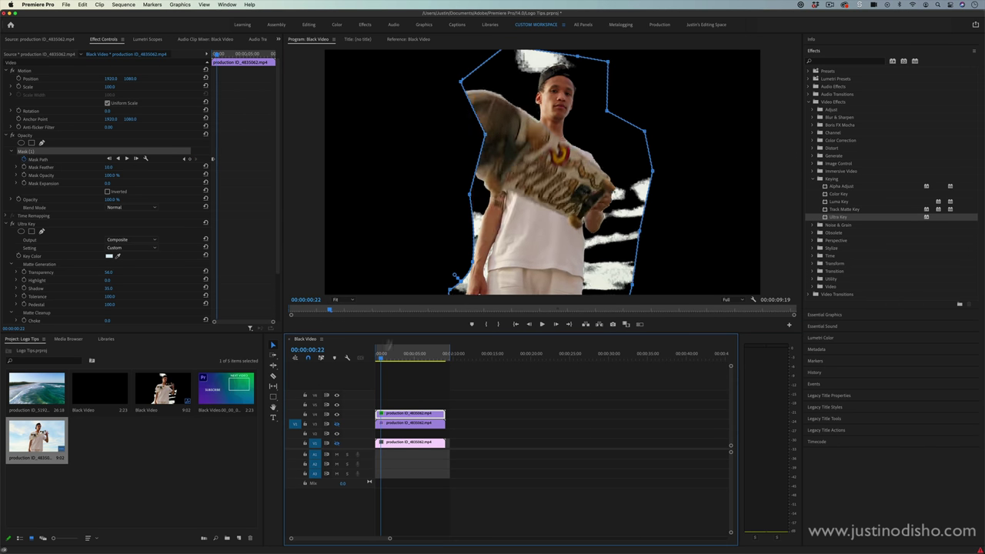
pyautogui.press('Right')
pyautogui.press('Right')
pyautogui.moveTo(487, 135); pyautogui.dragTo(414, 170)
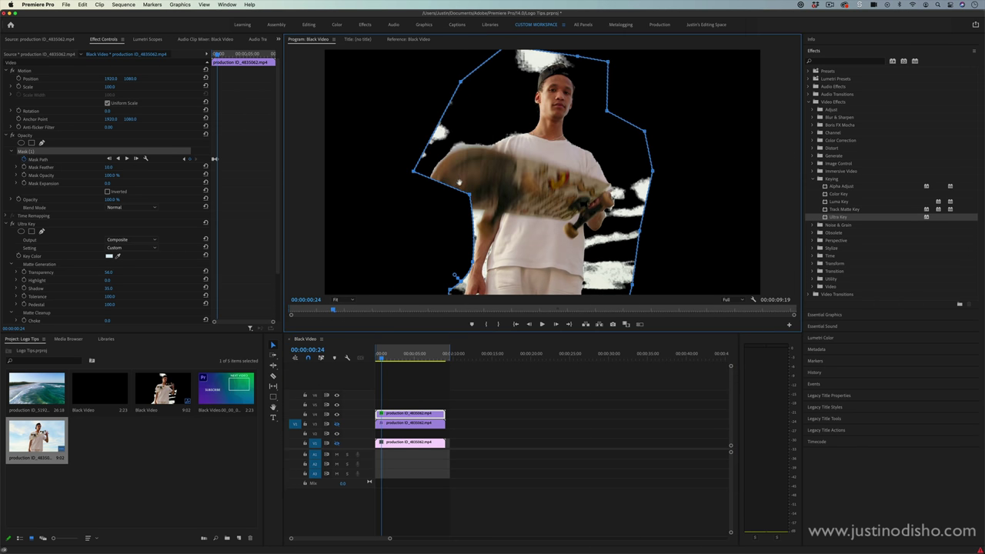
pyautogui.moveTo(470, 194); pyautogui.dragTo(428, 229)
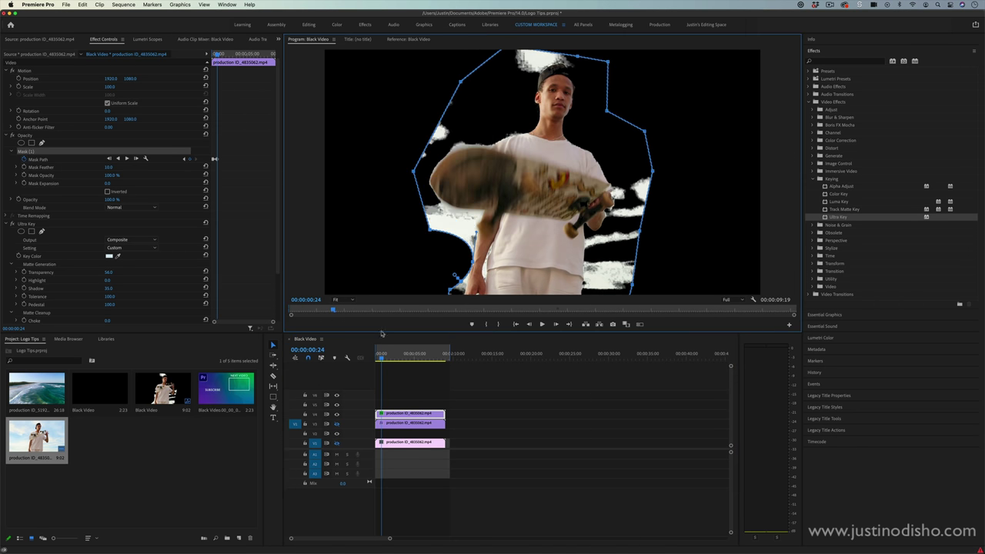
# - Around two seconds in, raise the mask top and pull its left side back in
pyautogui.moveTo(382, 359); pyautogui.dragTo(393, 358)
pyautogui.moveTo(579, 56); pyautogui.dragTo(594, 51)
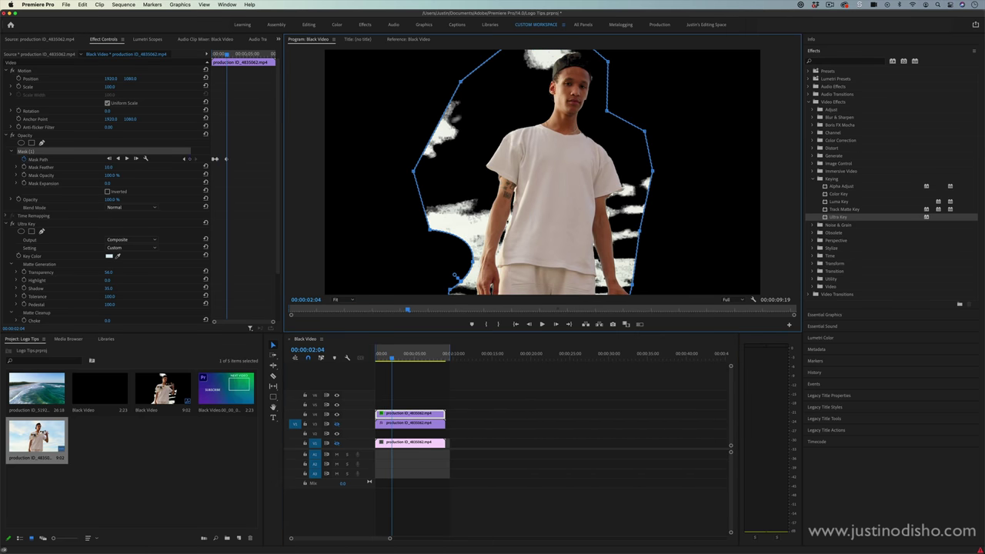
pyautogui.moveTo(415, 172); pyautogui.dragTo(473, 168)
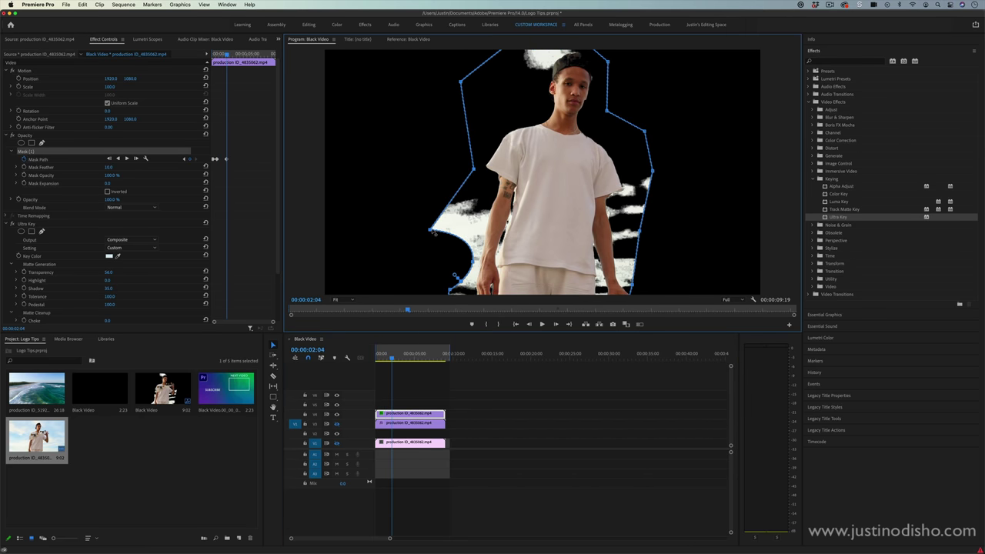
pyautogui.moveTo(430, 229); pyautogui.dragTo(473, 205)
pyautogui.moveTo(461, 81); pyautogui.dragTo(506, 93)
# - Play back to review the animated mask and collapse the first Ultra Key's settings
pyautogui.moveTo(394, 360)
pyautogui.mouseDown()
pyautogui.moveTo(378, 361)
pyautogui.moveTo(413, 359)
pyautogui.mouseUp()
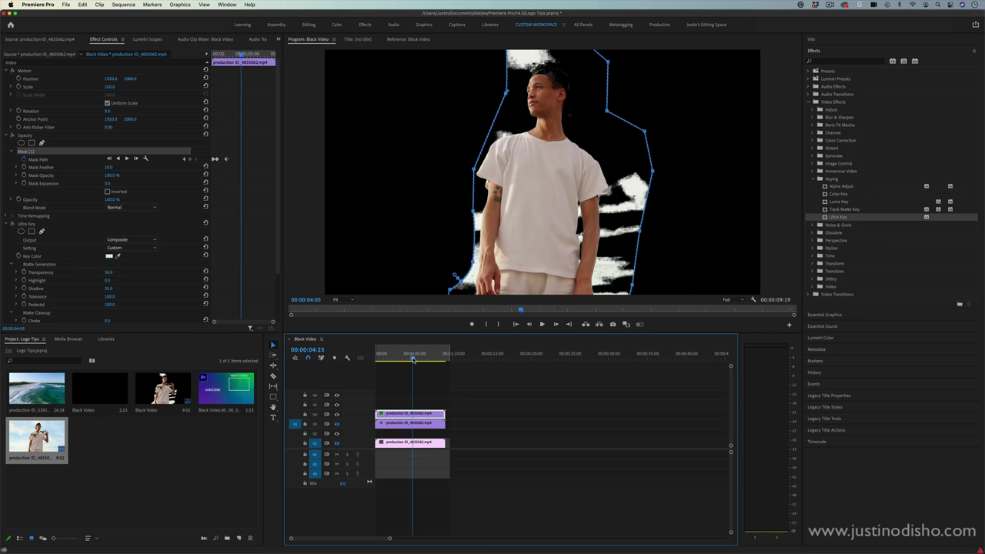
pyautogui.press('space')
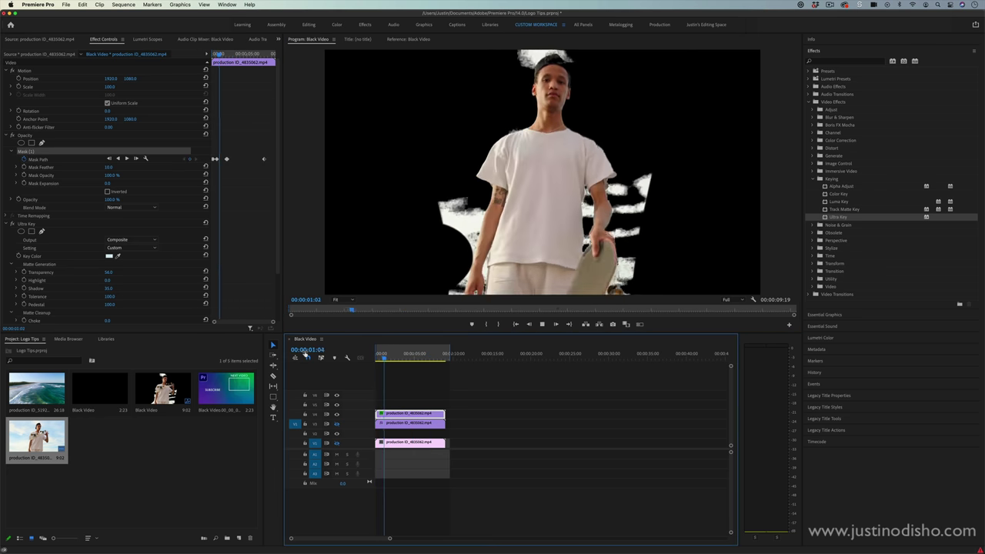
pyautogui.press('space')
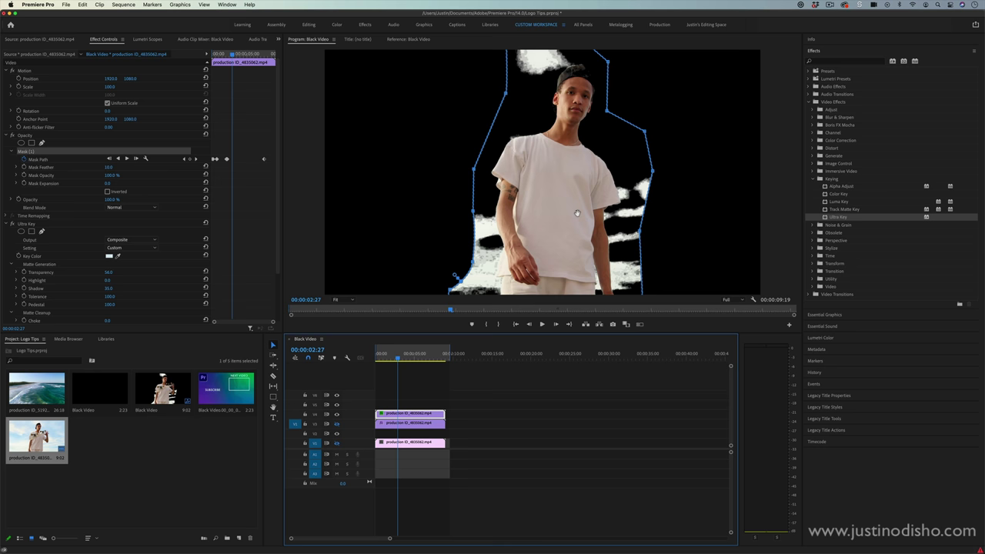
pyautogui.click(199, 274)
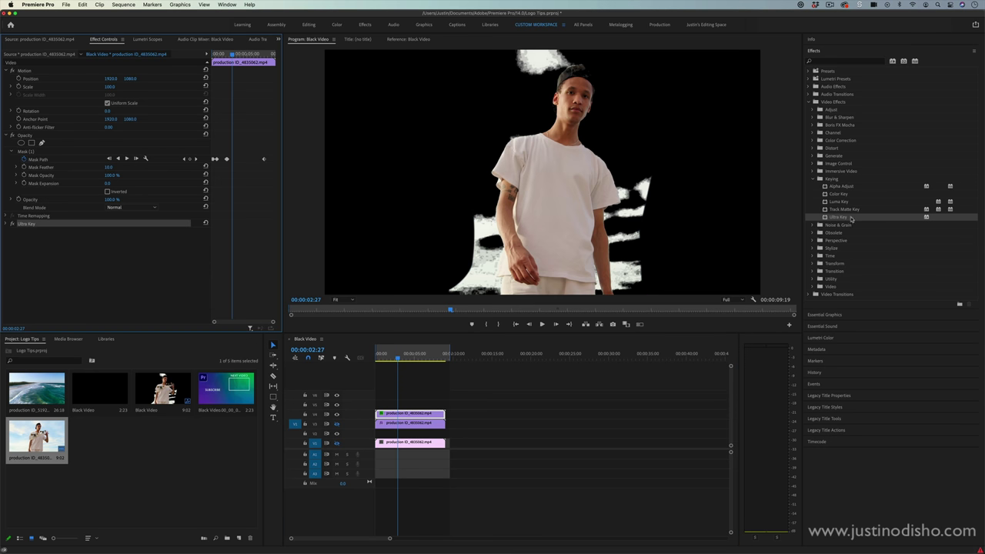
# - Add a second Ultra Key to the man's clip and sample the white background as its key colour
pyautogui.moveTo(852, 219); pyautogui.dragTo(116, 249)
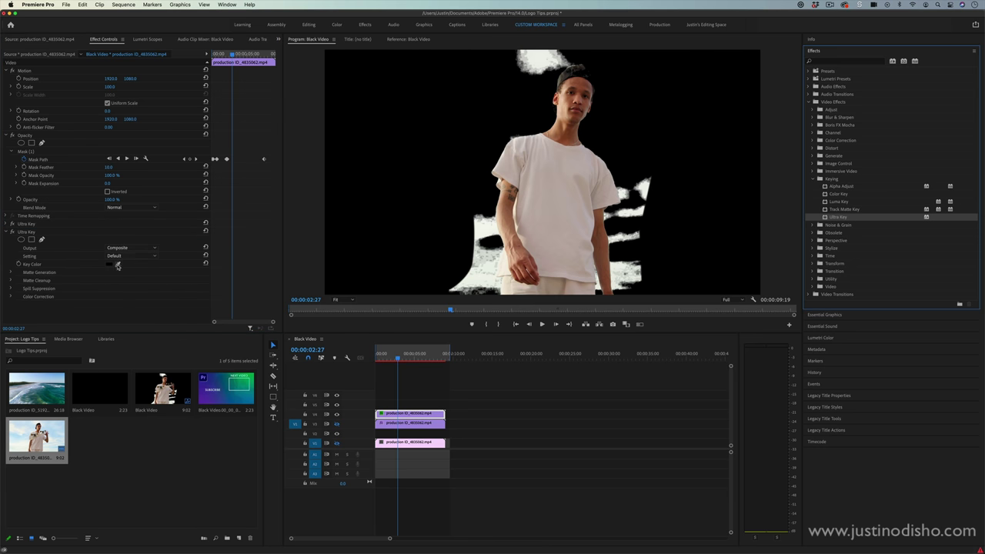
pyautogui.click(493, 231)
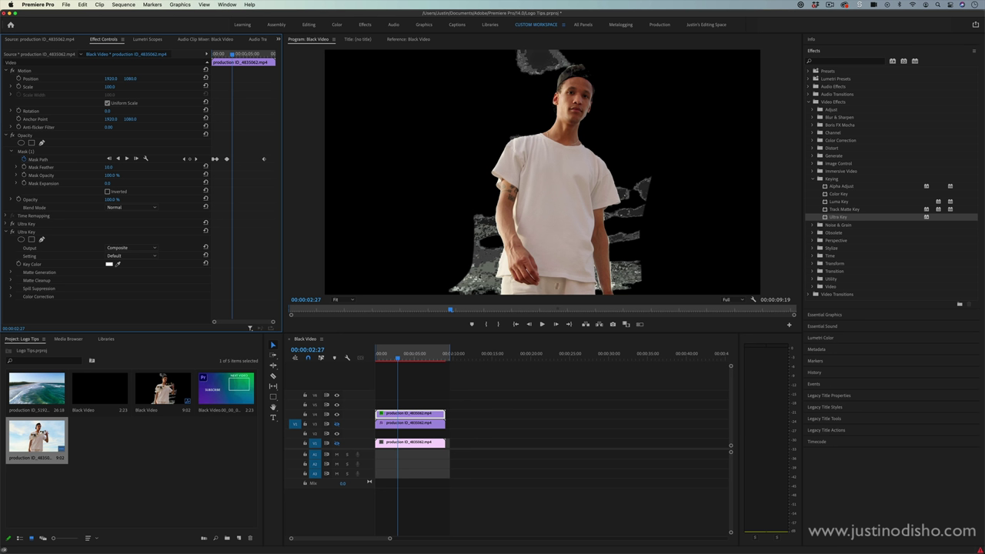
# - In the second Ultra Key's Matte Generation, raise Tolerance and Soften to clear the leftover clouds
pyautogui.click(11, 273)
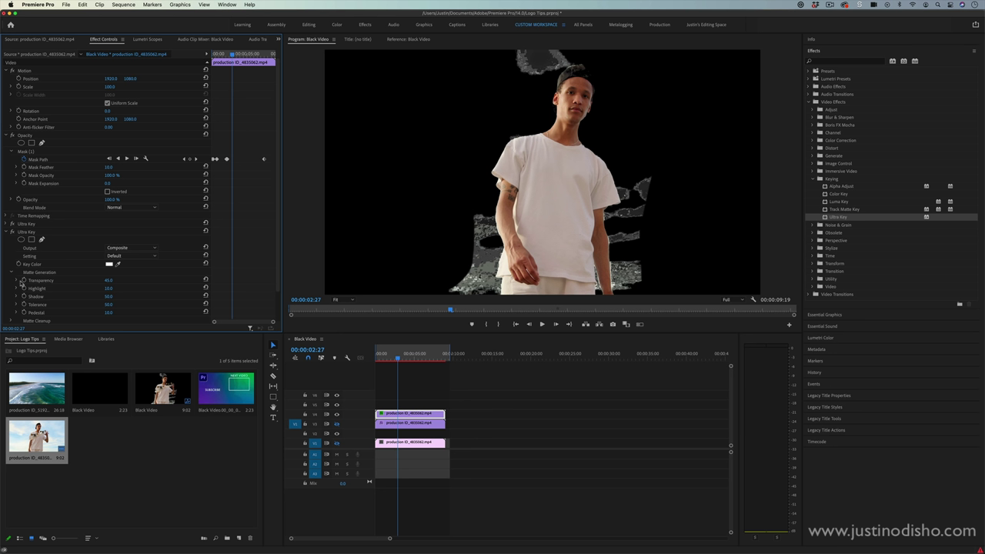
pyautogui.moveTo(107, 304); pyautogui.dragTo(145, 304)
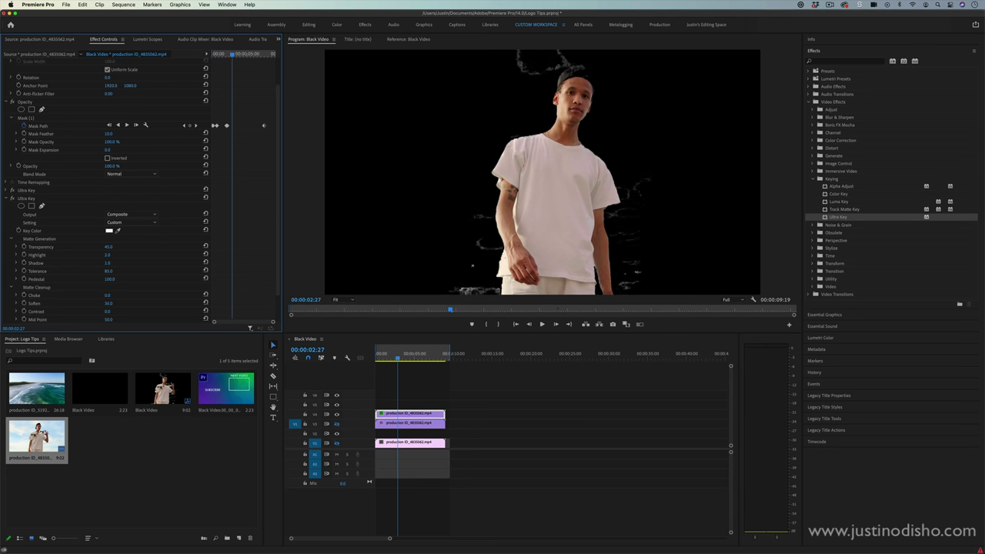
pyautogui.moveTo(108, 303); pyautogui.dragTo(125, 303)
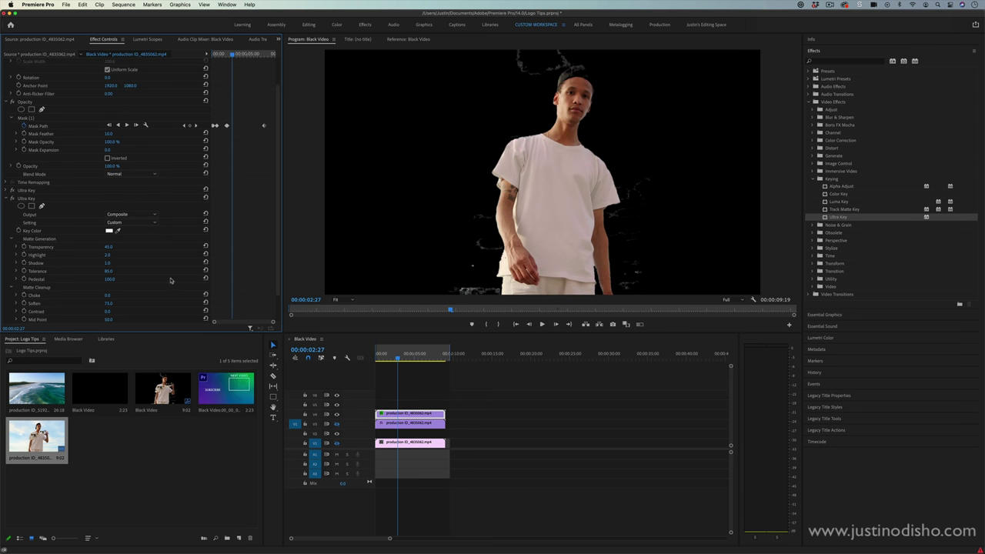
pyautogui.scroll(3, 173, 281)
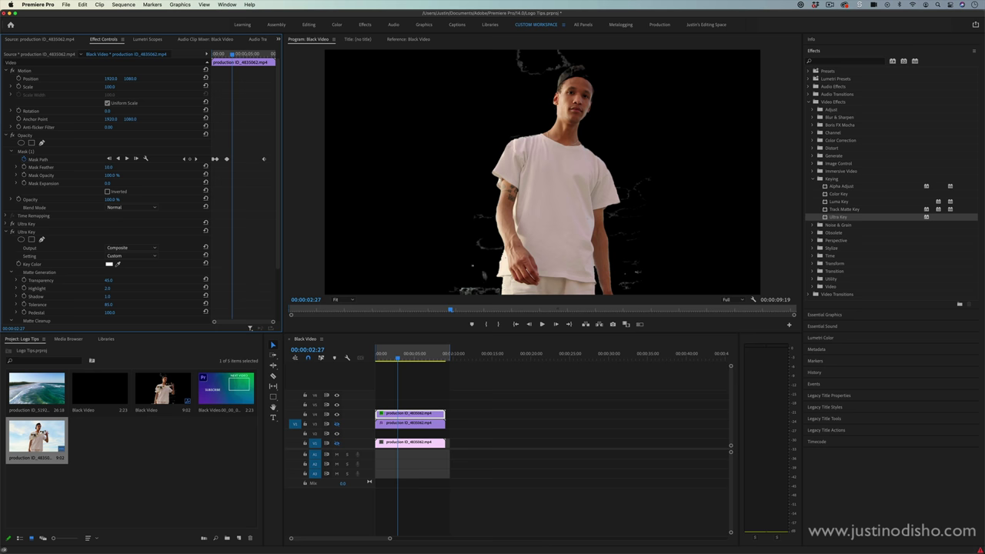
# - Reshape the mask tighter around the man, pulling its corners inward and adding an upper-right point
pyautogui.click(28, 152)
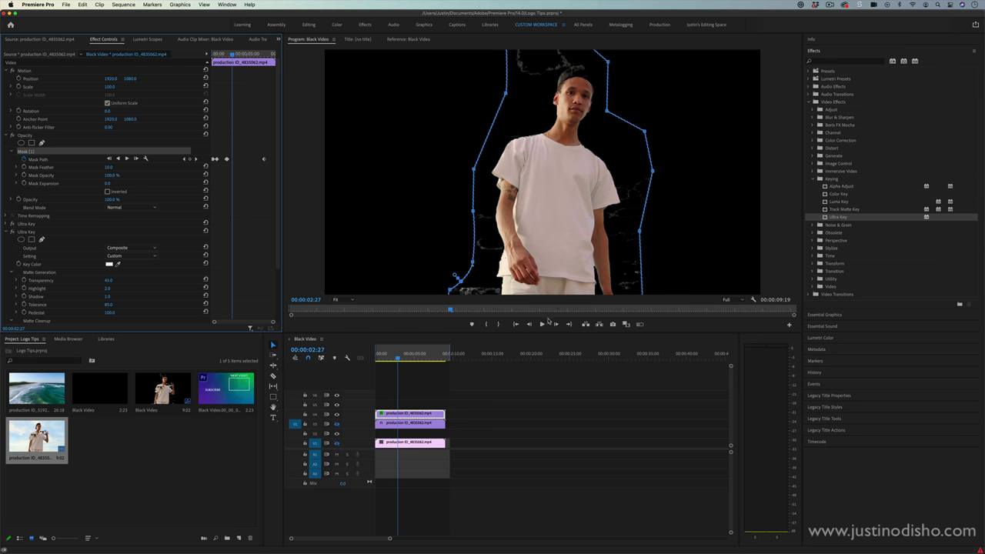
pyautogui.moveTo(475, 266); pyautogui.dragTo(489, 296)
pyautogui.moveTo(640, 233); pyautogui.dragTo(625, 243)
pyautogui.moveTo(640, 285); pyautogui.dragTo(624, 302)
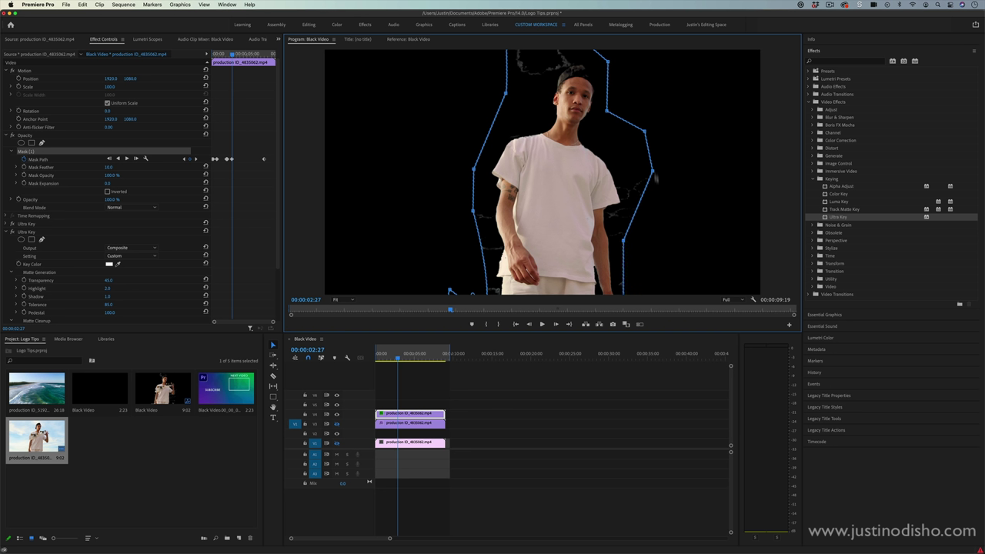
pyautogui.moveTo(634, 144); pyautogui.dragTo(622, 152)
pyautogui.moveTo(455, 286); pyautogui.dragTo(478, 295)
# - Replay the composite from the start, then stop and step forward to frame 00:00:02:16
pyautogui.click(496, 408)
pyautogui.press('Home')
pyautogui.press('space')
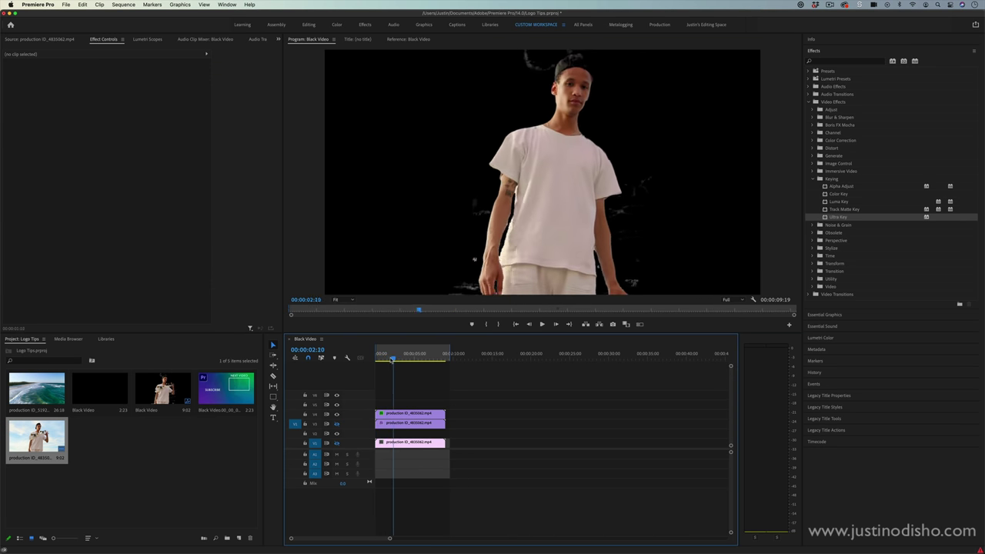
pyautogui.press('space')
pyautogui.press('Right')
pyautogui.press('Right')
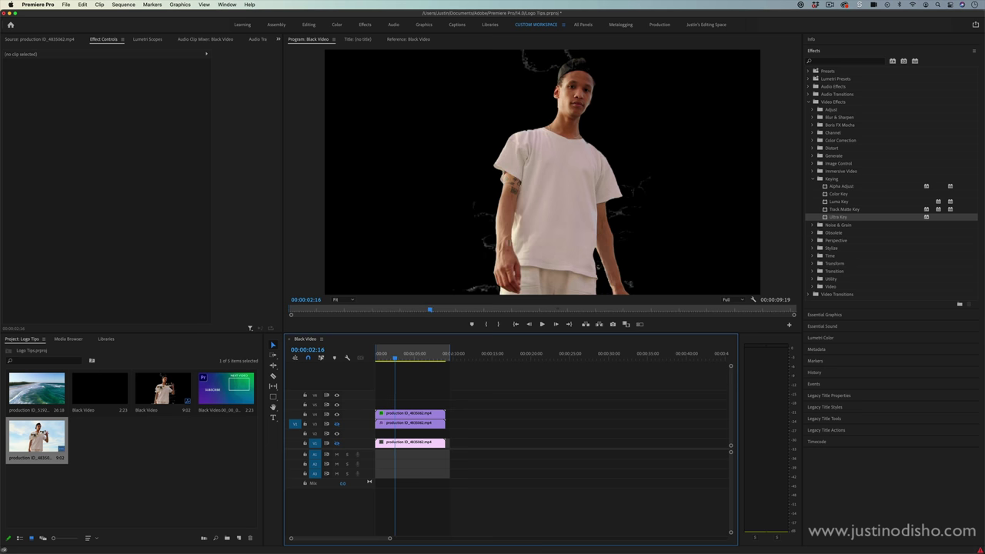
# - Toggle V3 and V4 track output to compare the keys, then select the luma-keyed V3 clip
pyautogui.click(336, 424)
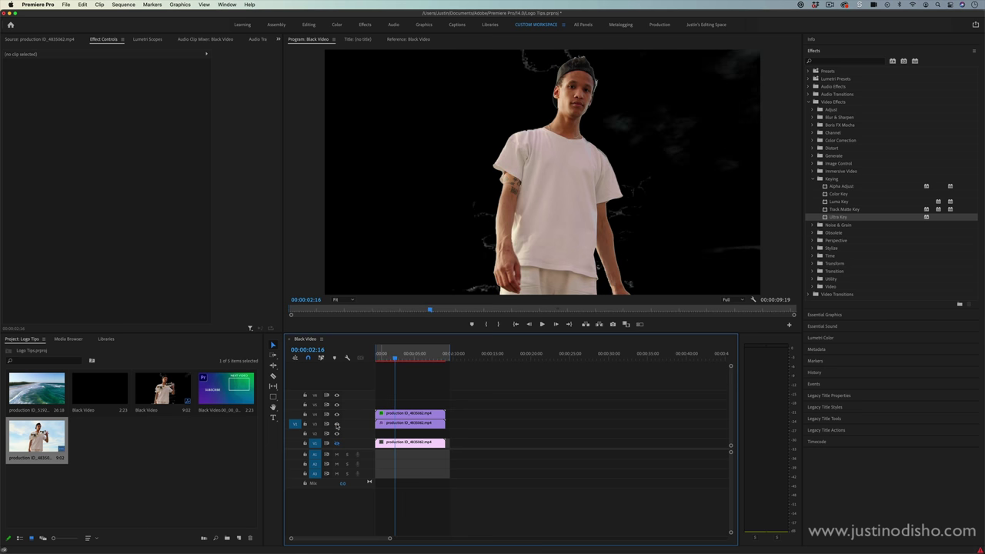
pyautogui.click(337, 414)
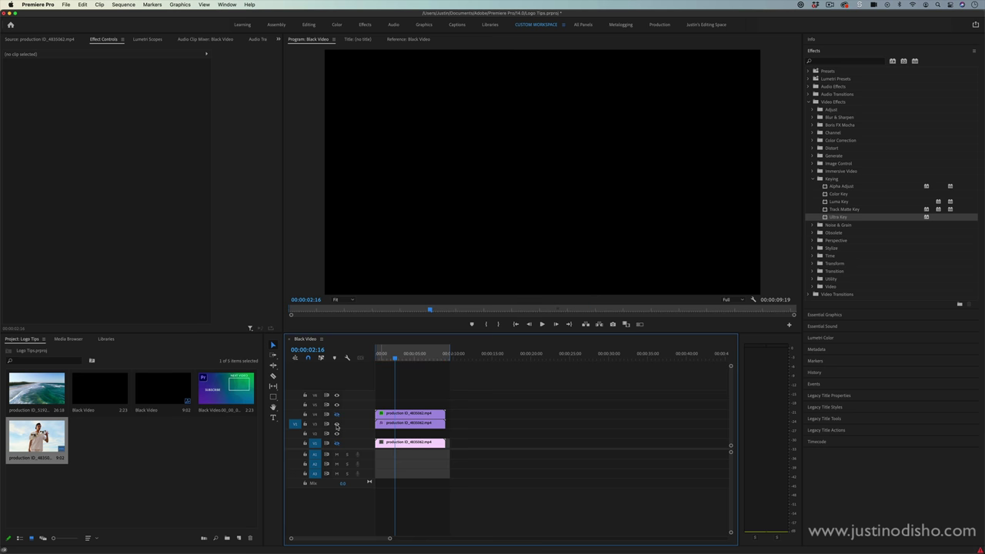
pyautogui.click(336, 424)
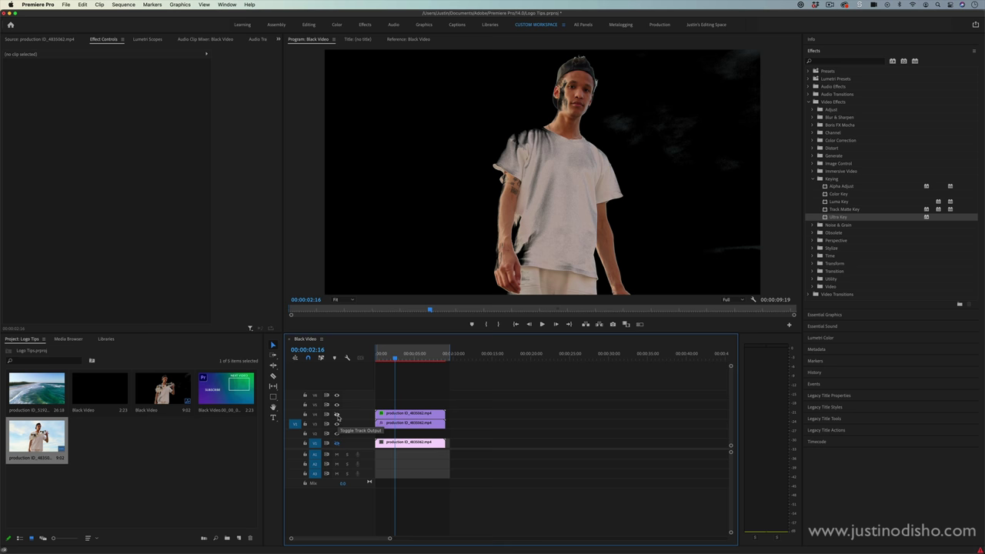
pyautogui.click(336, 415)
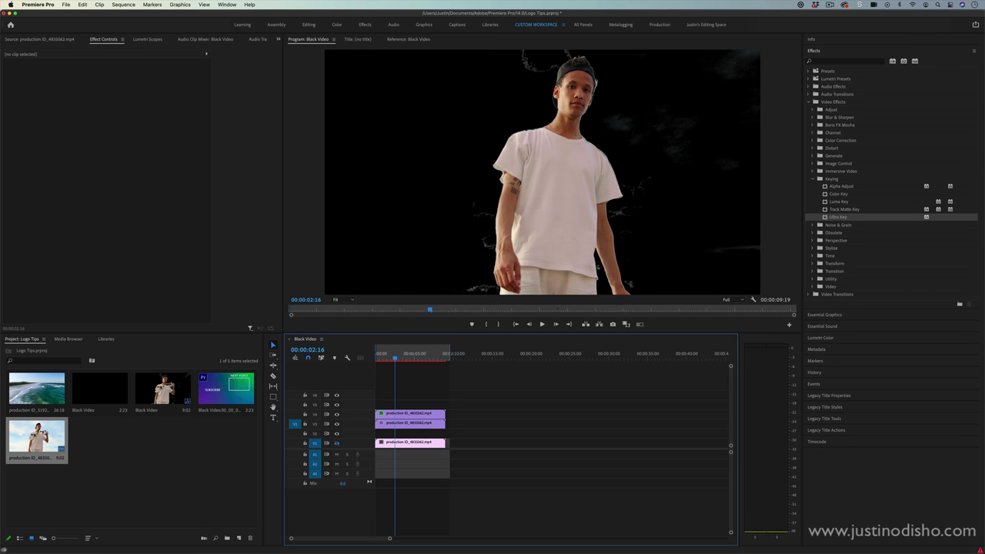
pyautogui.click(397, 422)
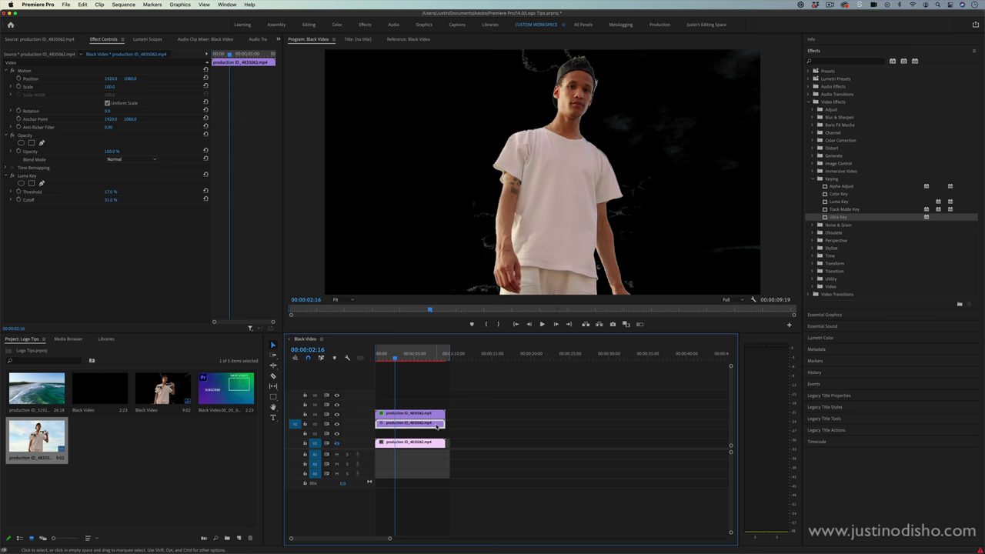
# - Add a rectangle opacity mask to the V3 clip and drag its points into a tall slanted outline around the person
pyautogui.click(31, 143)
pyautogui.moveTo(553, 162); pyautogui.dragTo(526, 60)
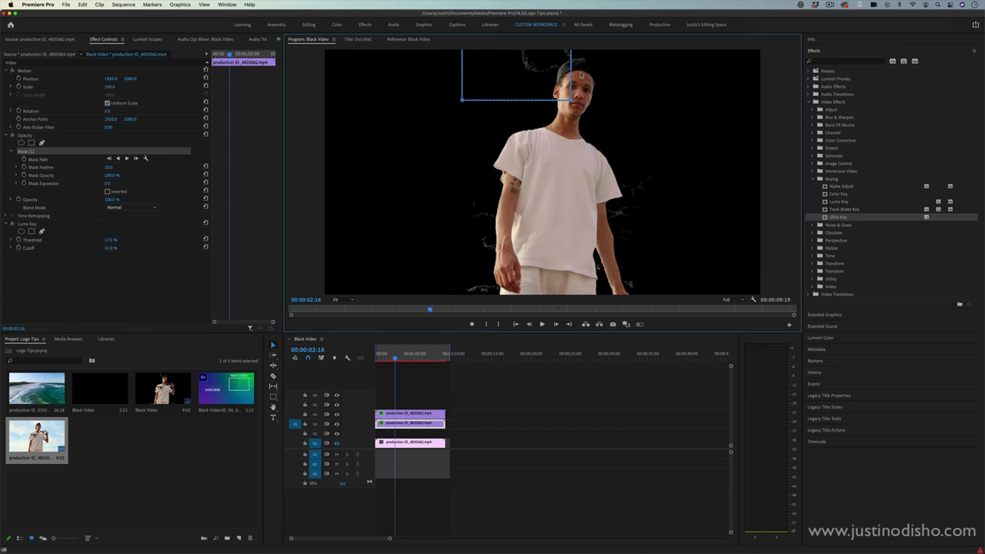
pyautogui.moveTo(570, 101); pyautogui.dragTo(677, 51)
pyautogui.moveTo(618, 66); pyautogui.dragTo(656, 352)
pyautogui.moveTo(462, 101); pyautogui.dragTo(435, 351)
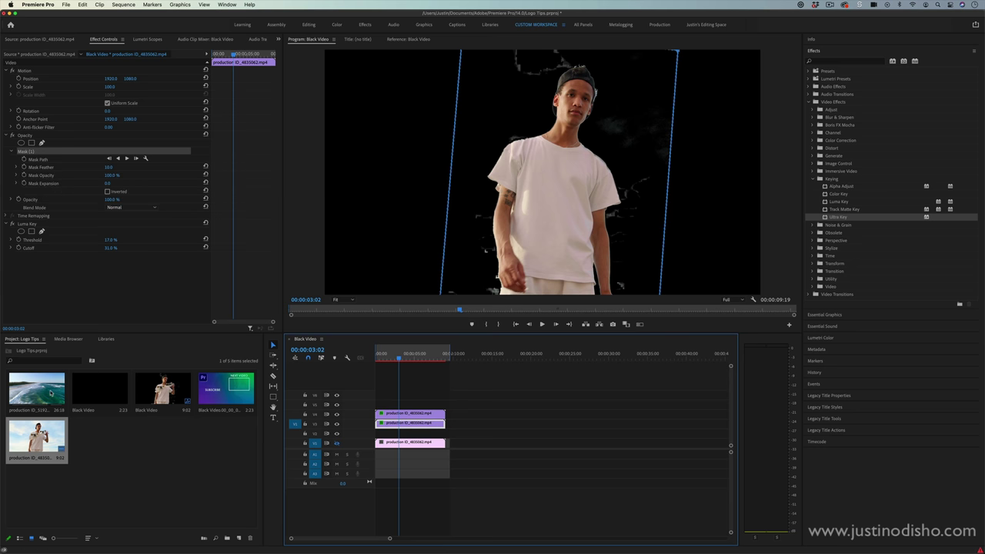
# - Briefly check the V1 sky layer, then place the ocean footage on V2 at the sequence start
pyautogui.click(337, 443)
pyautogui.click(337, 443)
pyautogui.click(37, 388)
pyautogui.moveTo(37, 389); pyautogui.dragTo(404, 433)
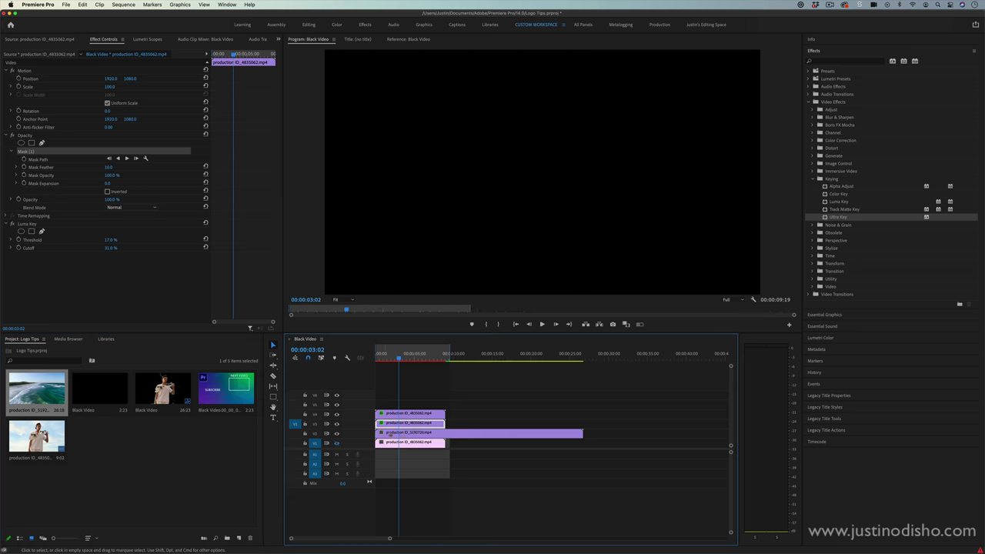
# - Preview the man over the ocean, inspect the V4 Ultra Key settings, and return to the start
pyautogui.click(505, 391)
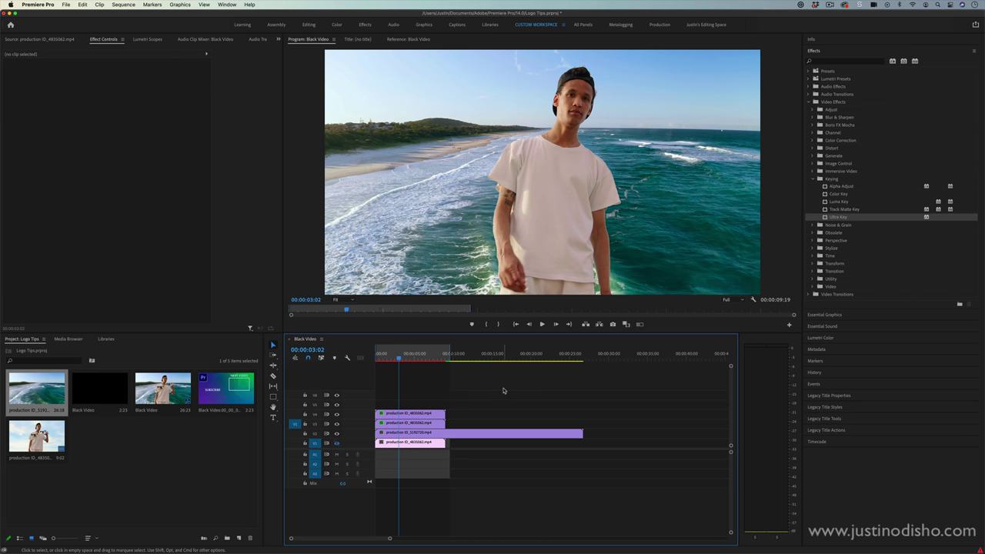
pyautogui.press('space')
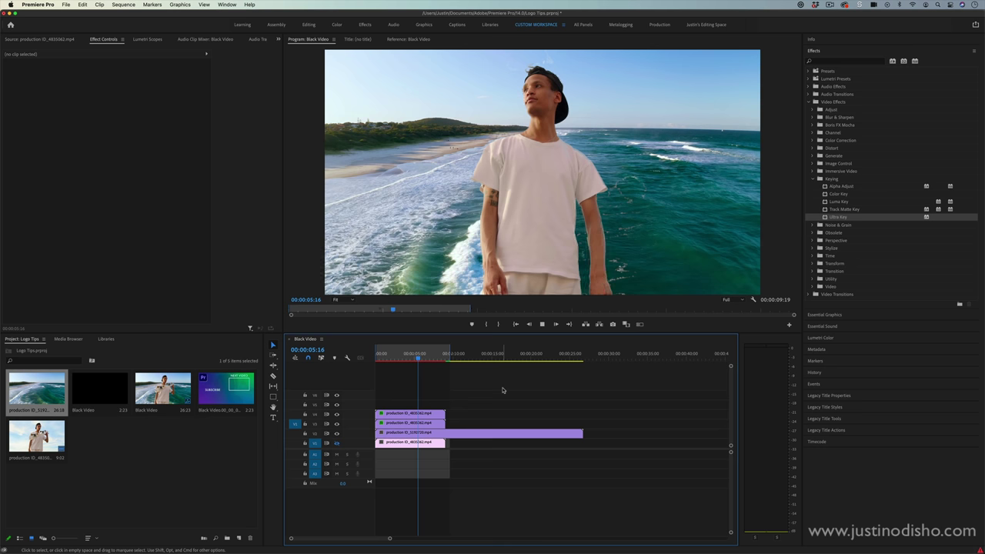
pyautogui.click(412, 359)
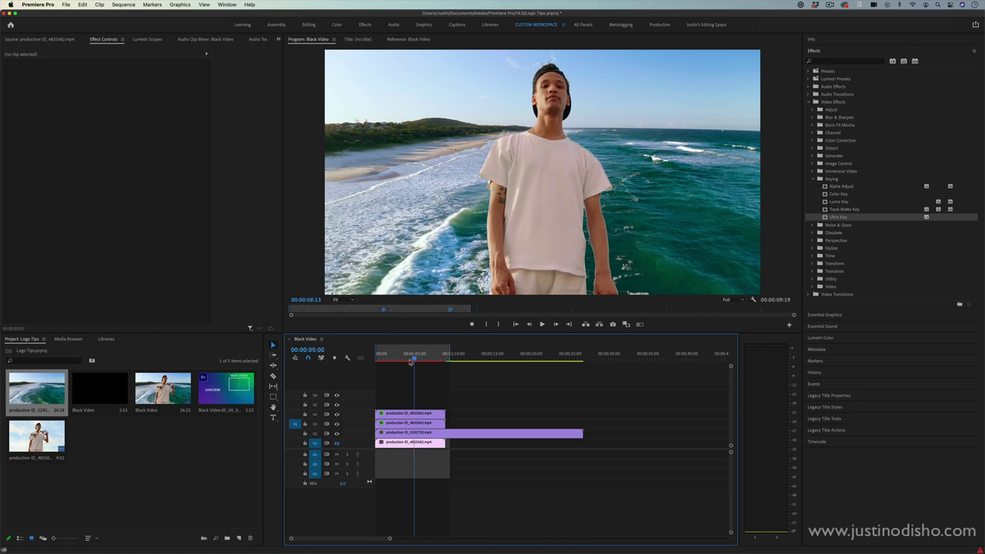
pyautogui.moveTo(411, 363); pyautogui.dragTo(399, 361)
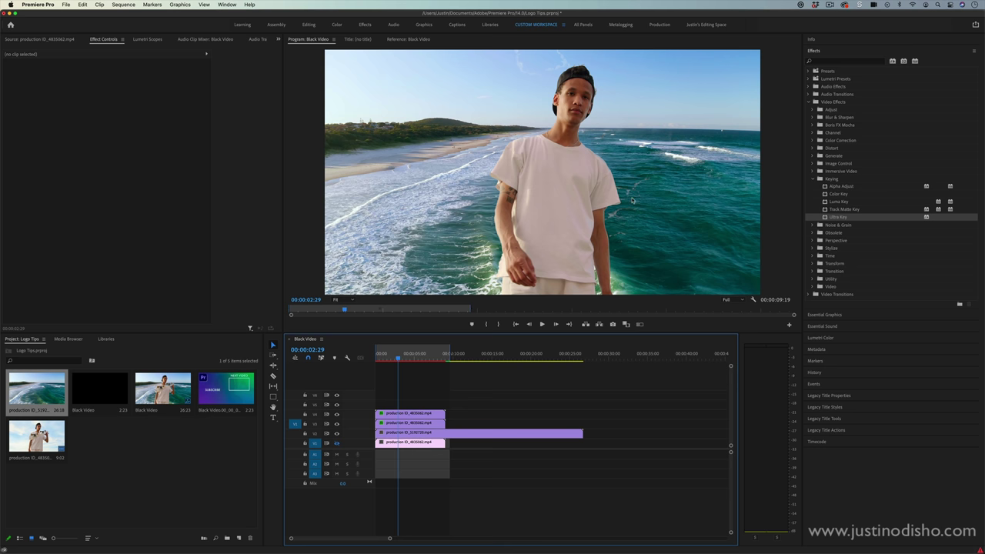
pyautogui.click(426, 414)
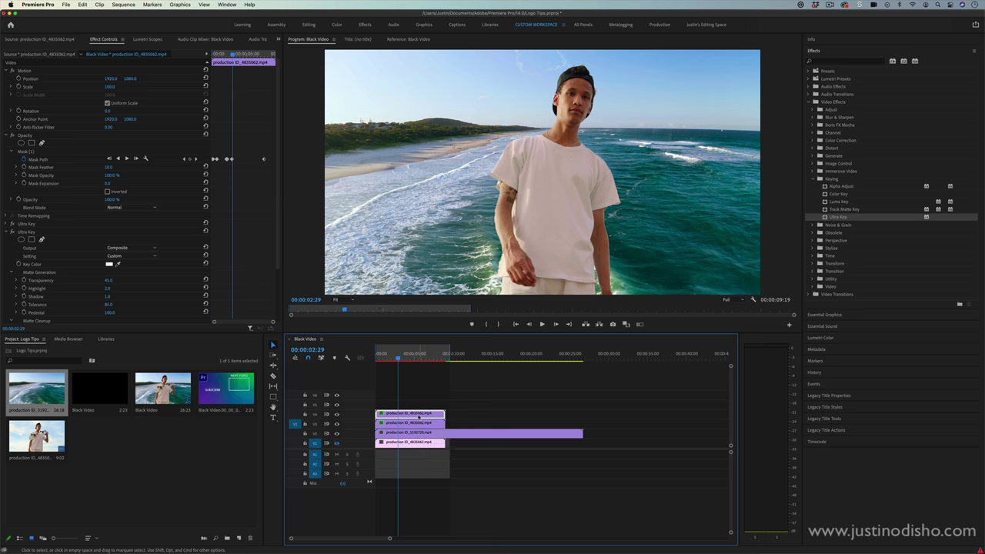
pyautogui.press('Home')
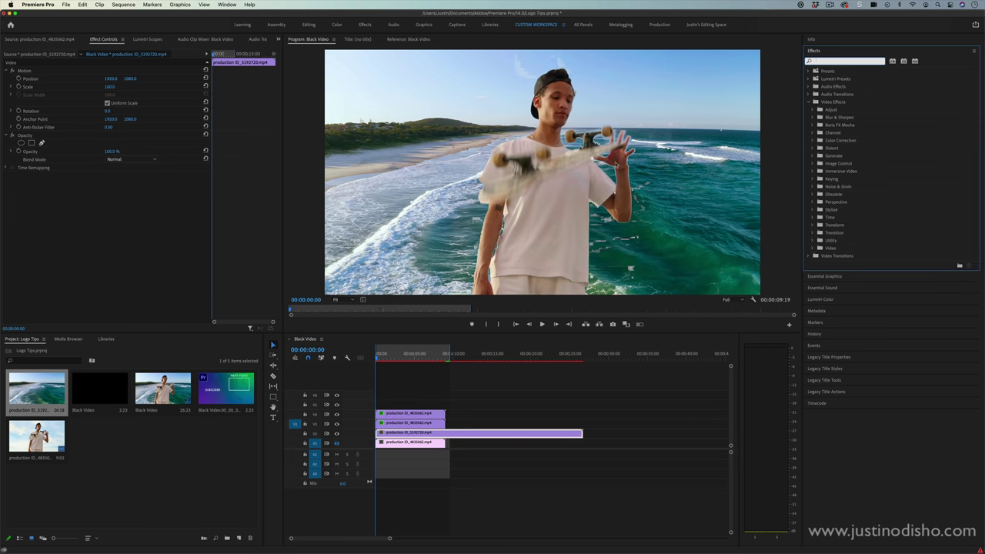
# - Find the Crop effect and apply it to the ocean clip on V2
pyautogui.click(583, 402)
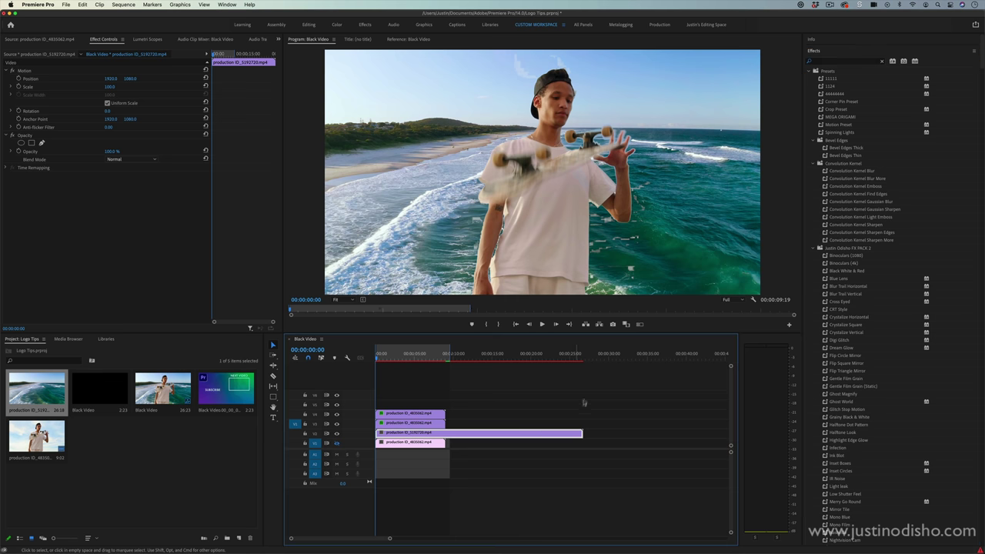
pyautogui.click(842, 62)
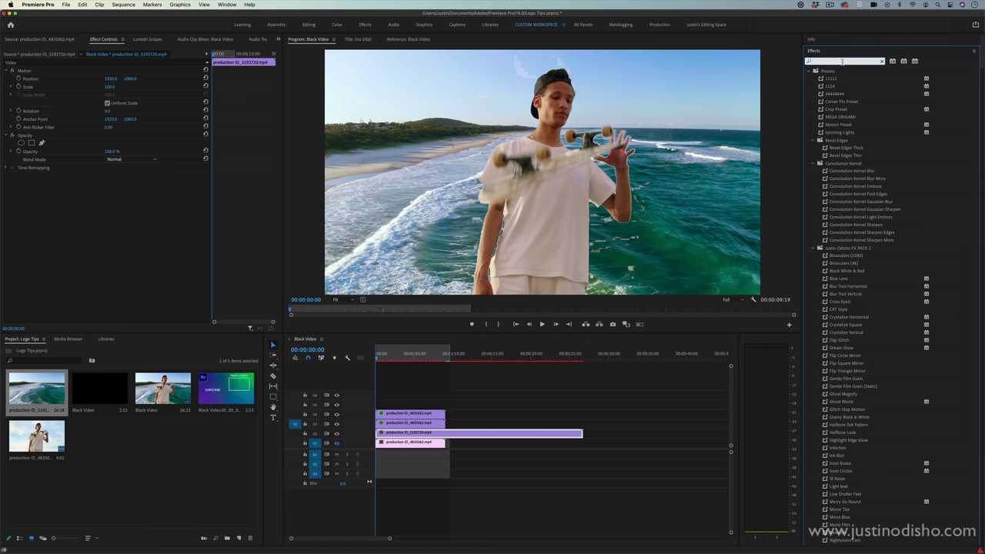
pyautogui.write('crop')
pyautogui.click(830, 127)
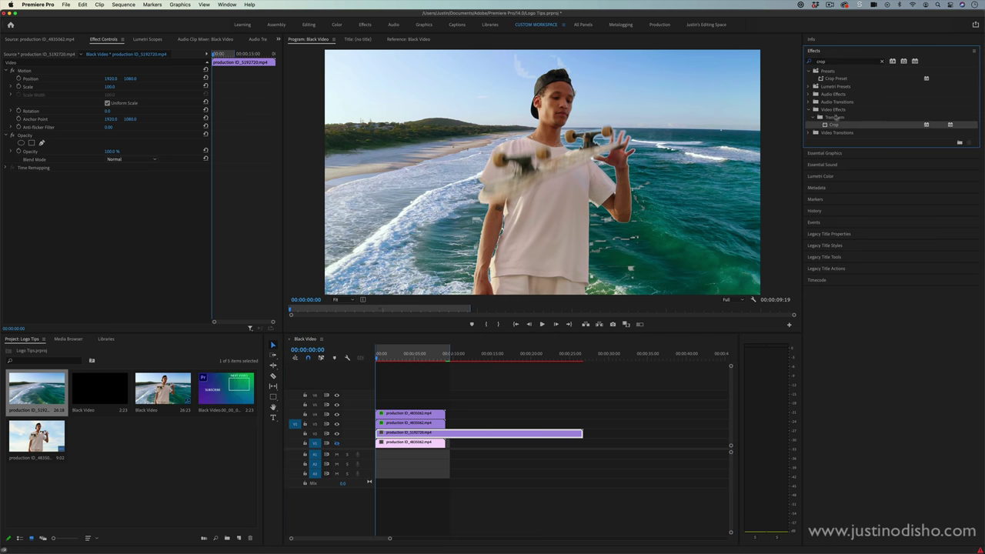
pyautogui.moveTo(834, 127); pyautogui.dragTo(385, 436)
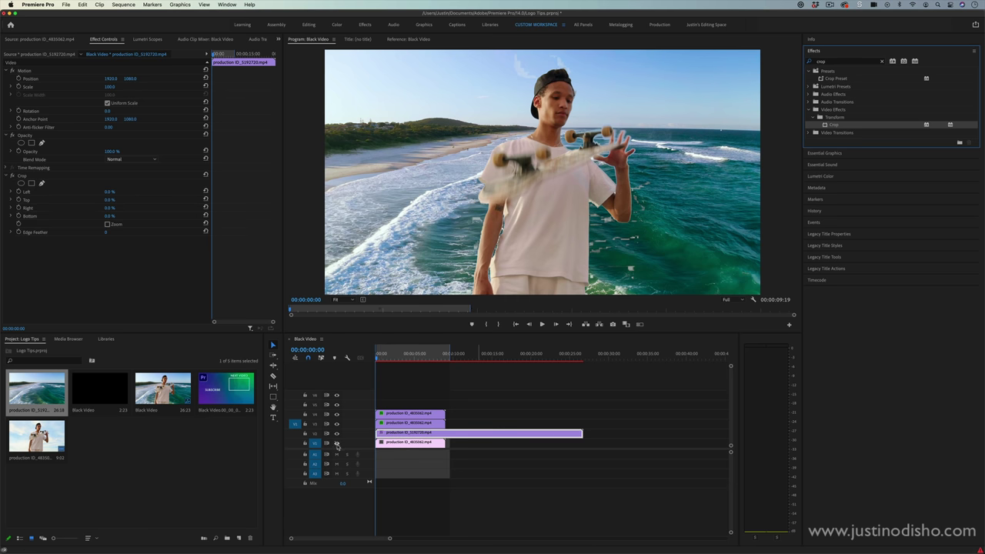
# - Keyframe the Crop Left value from 0% at the start to 99% at 00:00:12:27
pyautogui.click(19, 191)
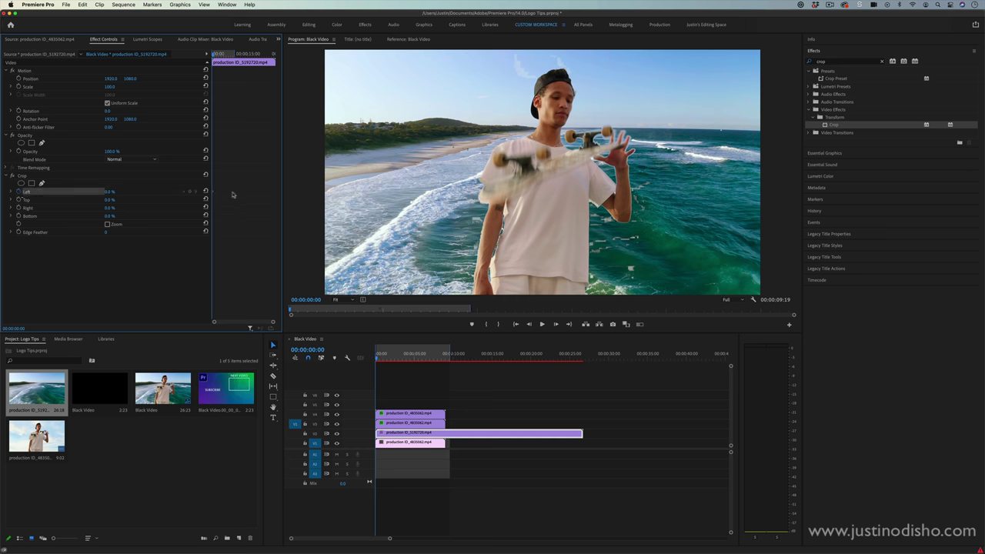
pyautogui.click(243, 54)
pyautogui.moveTo(108, 192); pyautogui.dragTo(184, 191)
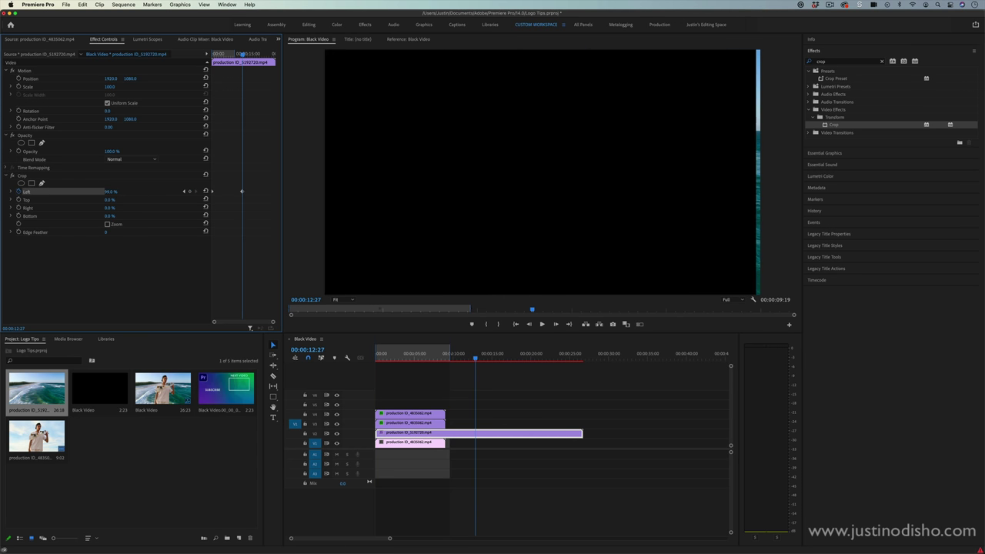
# - Play the before/after crop wipe from the start of the sequence
pyautogui.press('Home')
pyautogui.press('space')
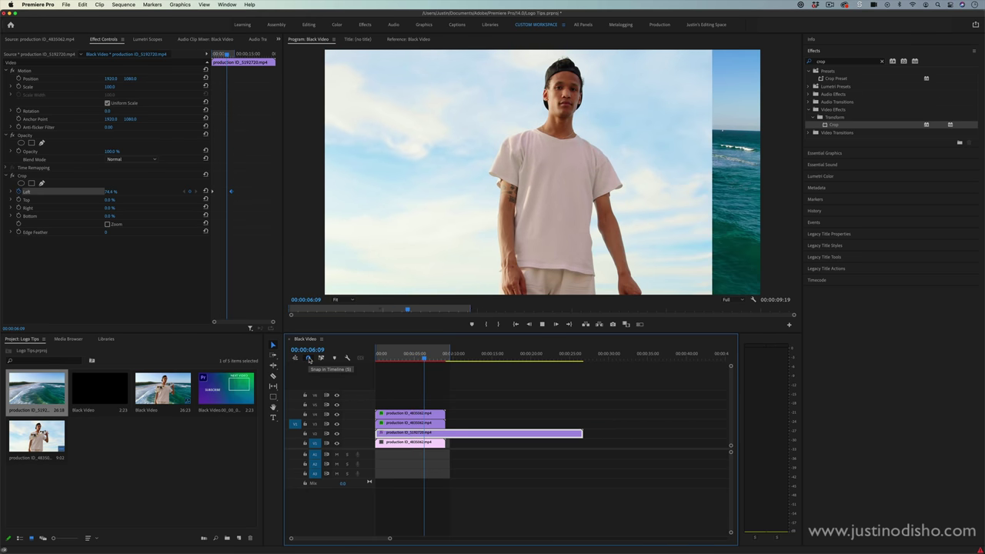
pyautogui.click(372, 354)
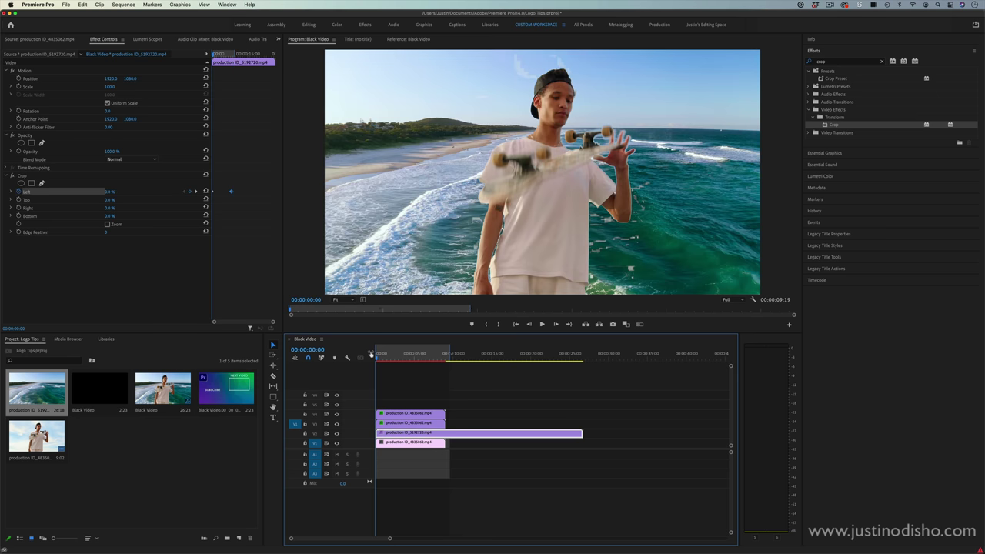
pyautogui.press('space')
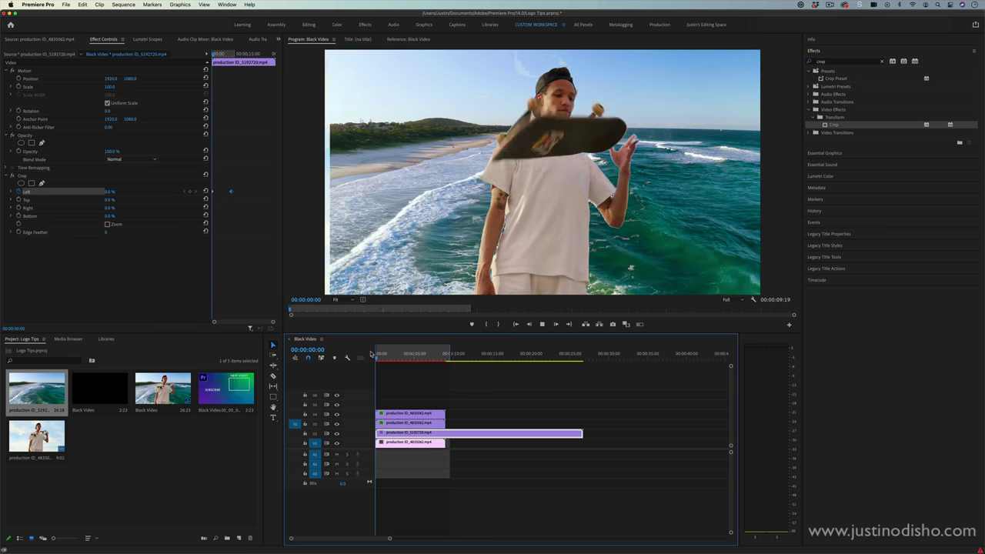